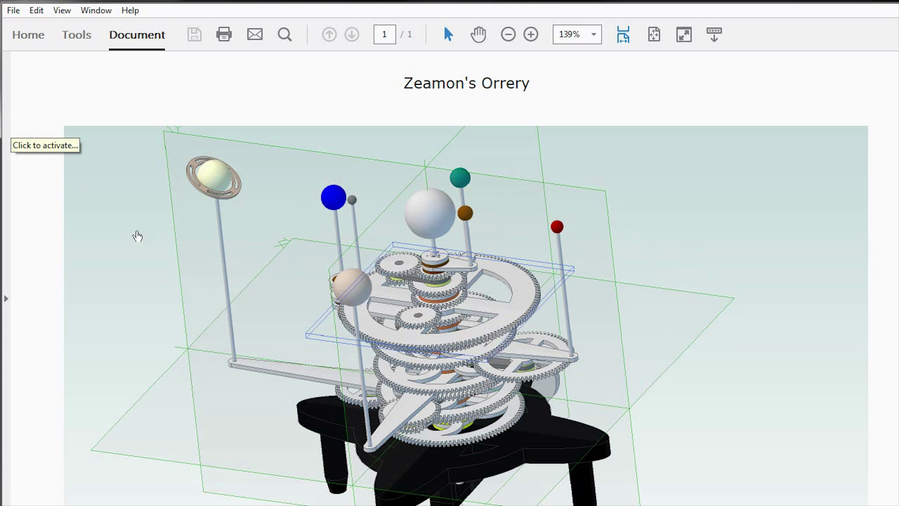
- Activate the 3D orrery model, examine its gear stack up close, and briefly highlight the large upper ring gear
click(225, 289)
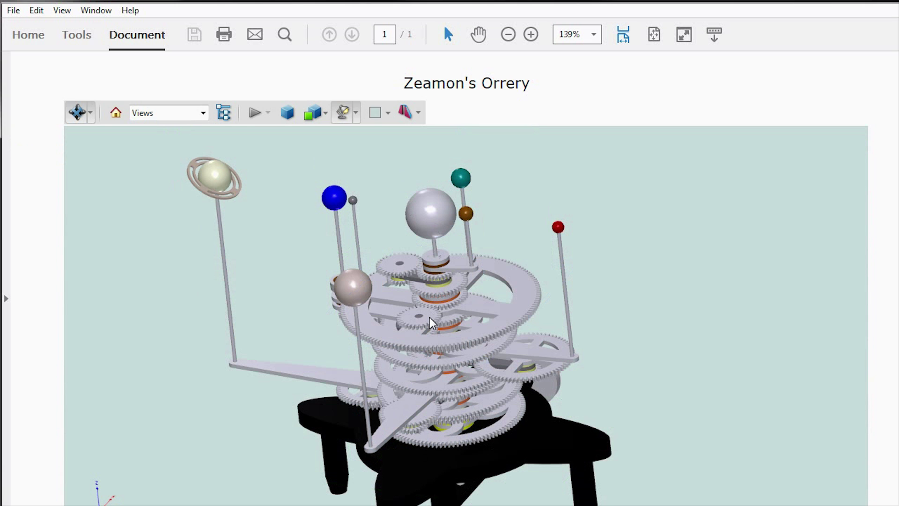
drag(428, 319, 576, 327)
drag(511, 308, 398, 276)
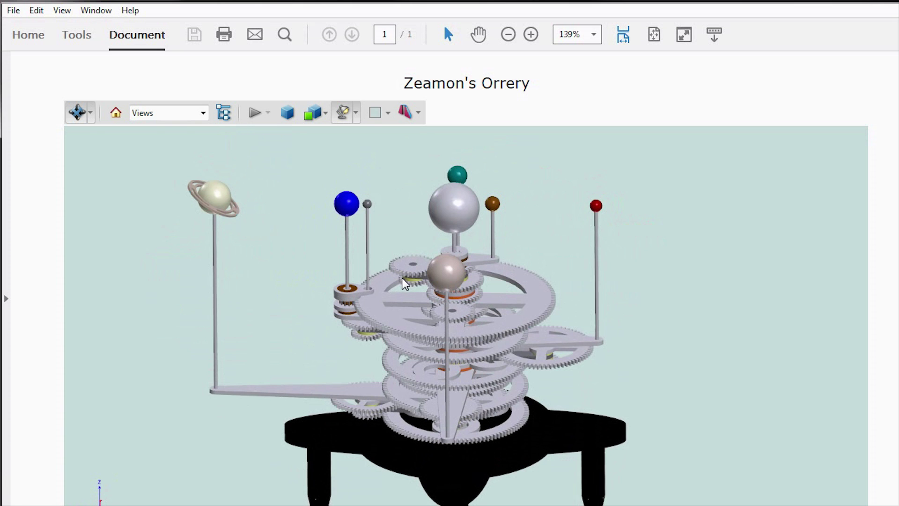
scroll(401, 279, down, 5)
scroll(399, 280, up, 6)
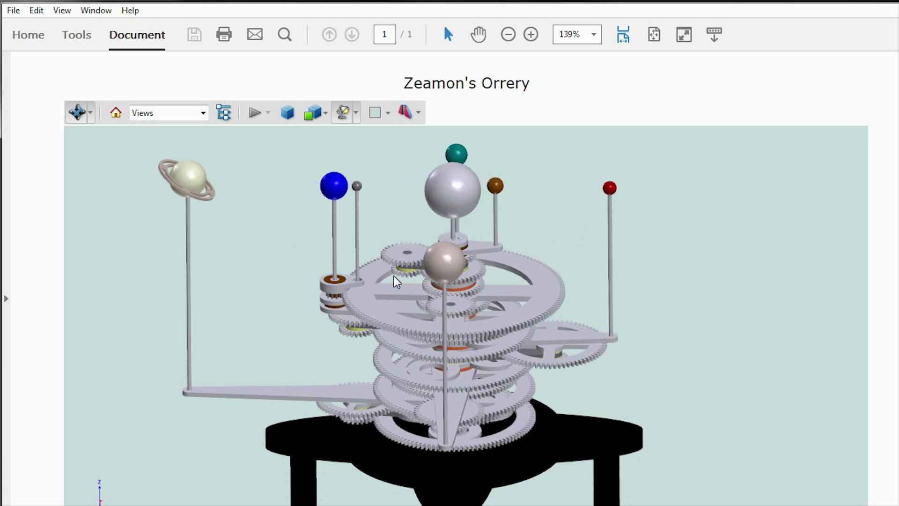
middle_drag(394, 276, 421, 268)
click(422, 267)
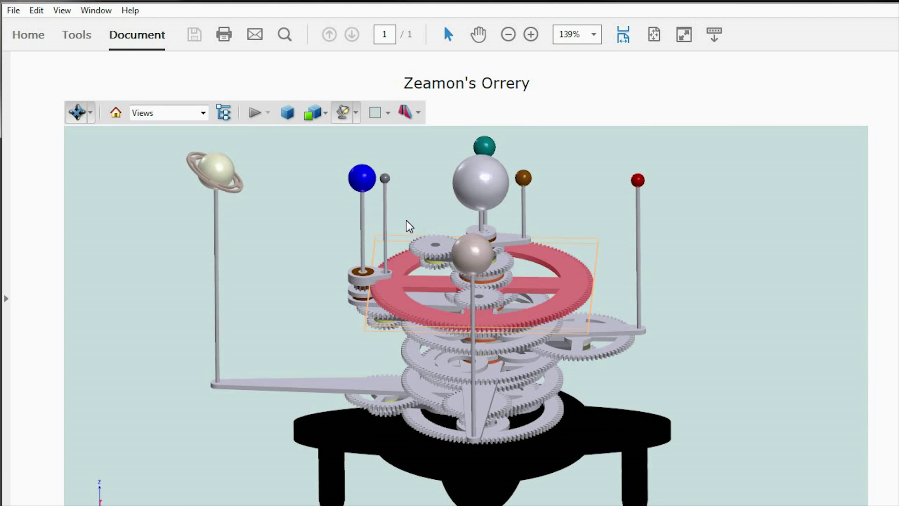
click(418, 221)
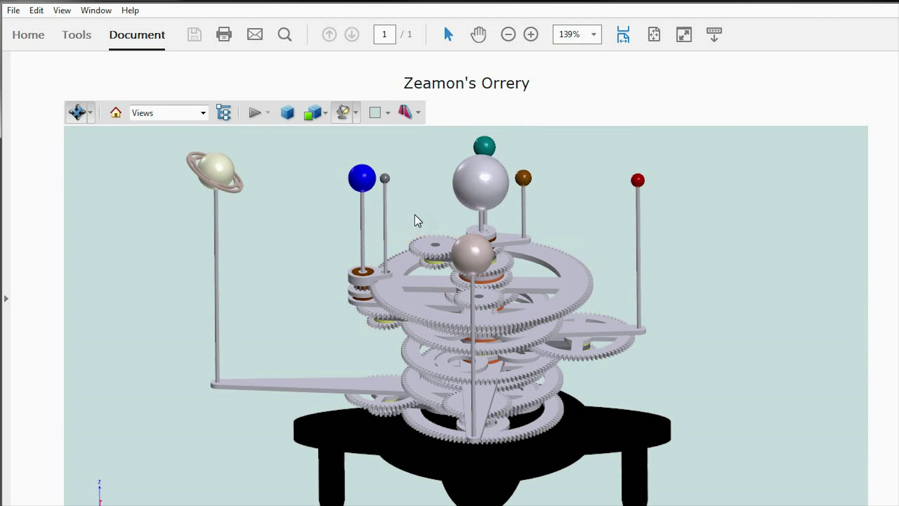
- Show the model tree with an enlarged parts list and expand the AssemblyComplete and AssemblyMercury branches
click(224, 117)
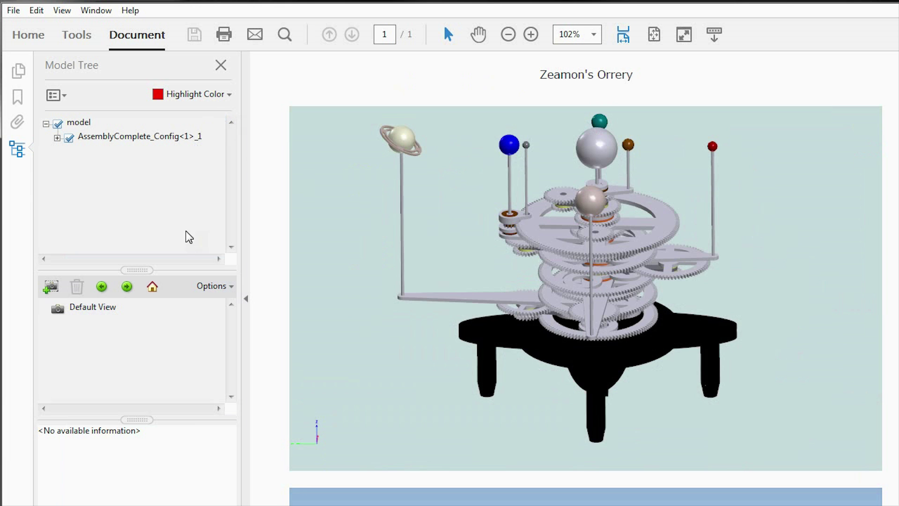
drag(133, 271, 114, 464)
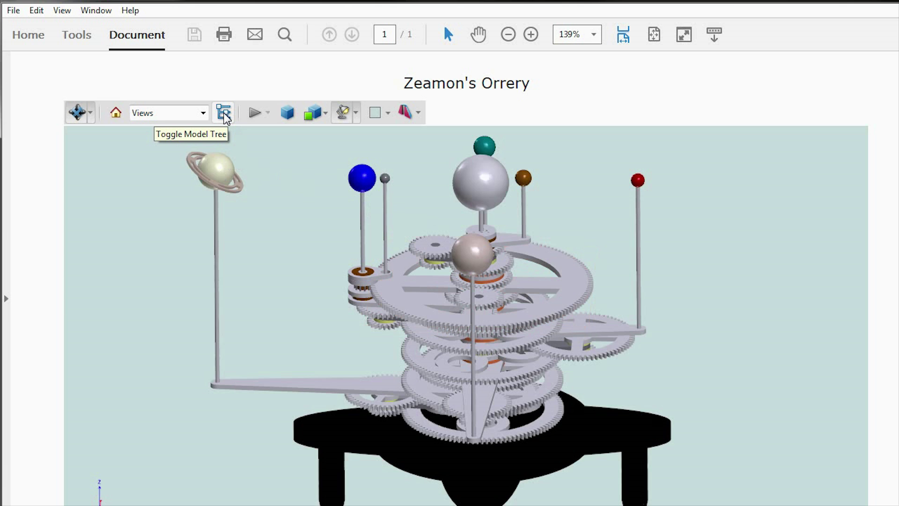
click(224, 117)
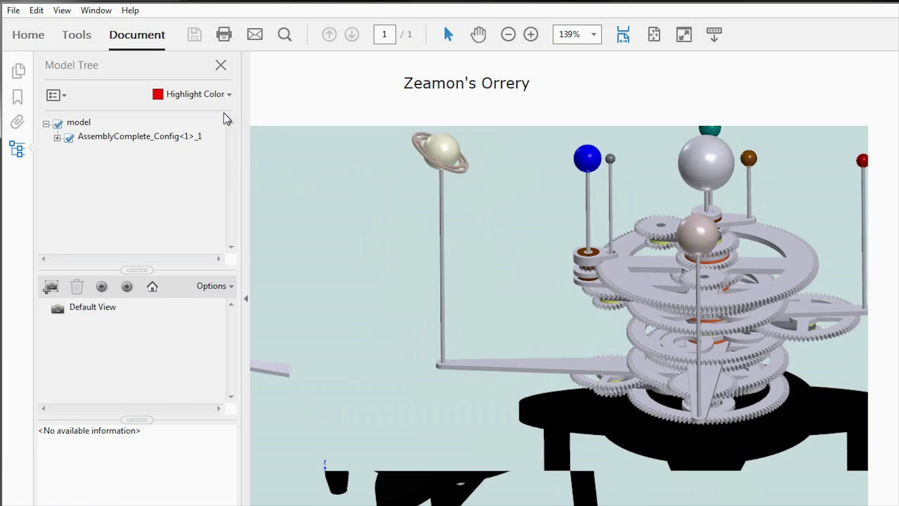
drag(146, 266, 114, 427)
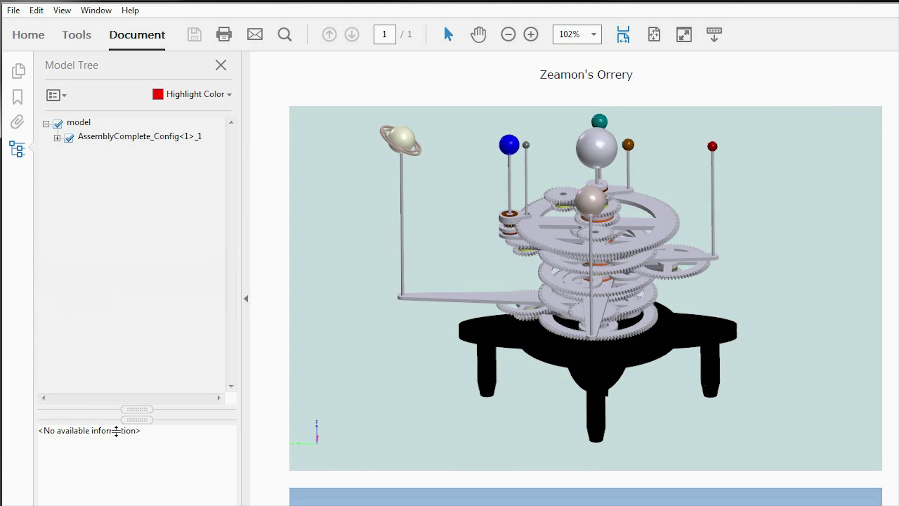
click(56, 138)
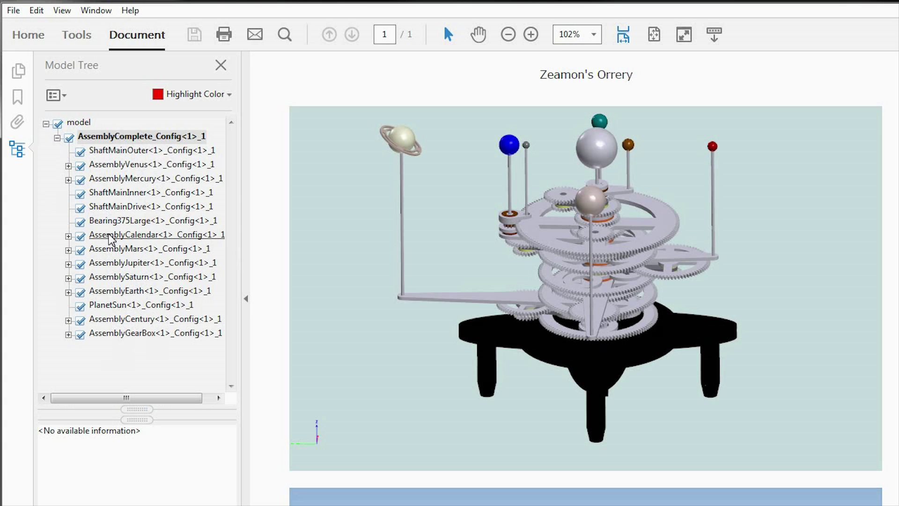
click(69, 180)
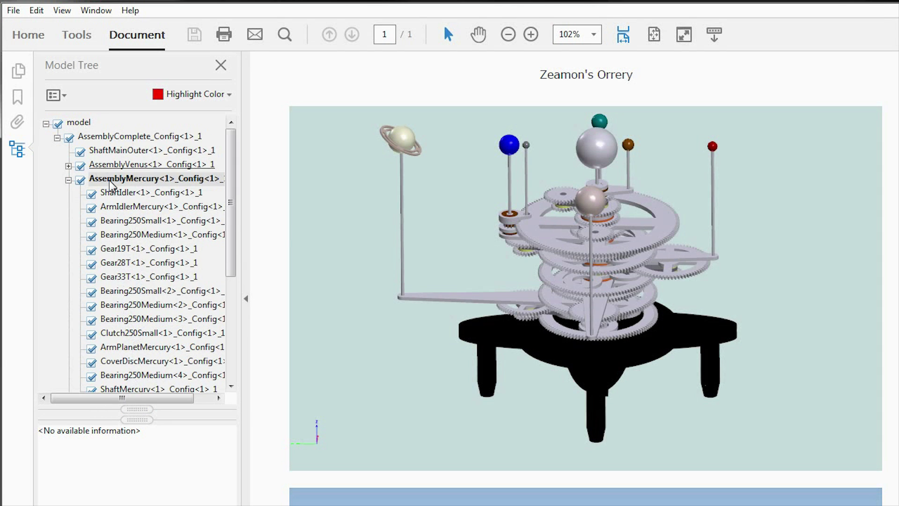
- Select the large Jupiter gear in the middle of the stack and locate its Gear106T entry under AssemblyJupiter in the model tree
mouse_move(506, 305)
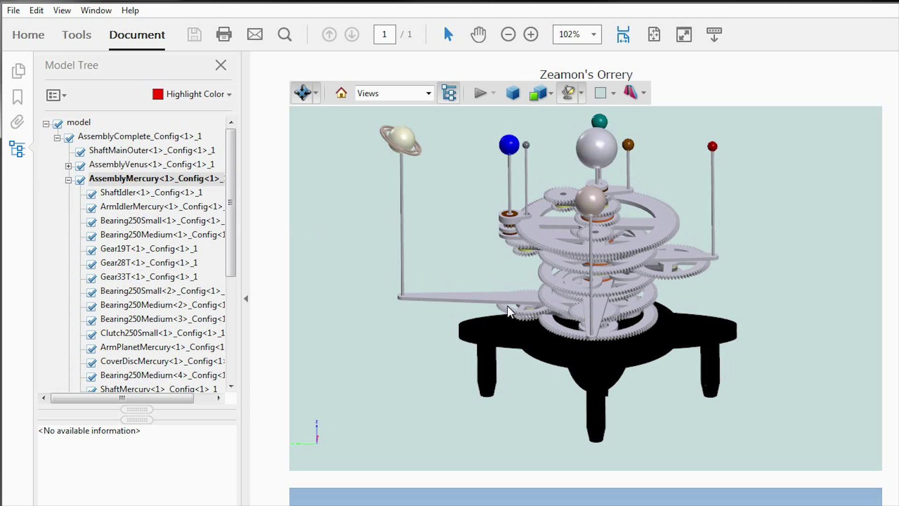
scroll(501, 309, up, 3)
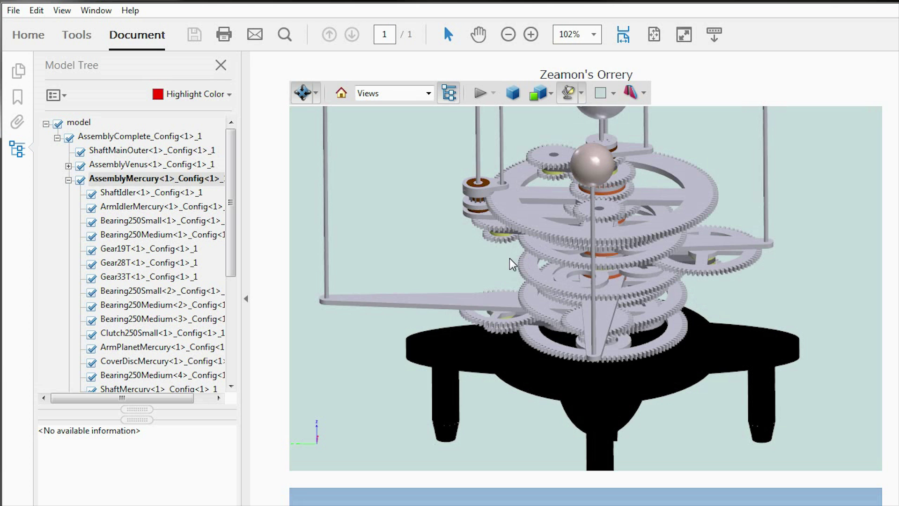
click(531, 271)
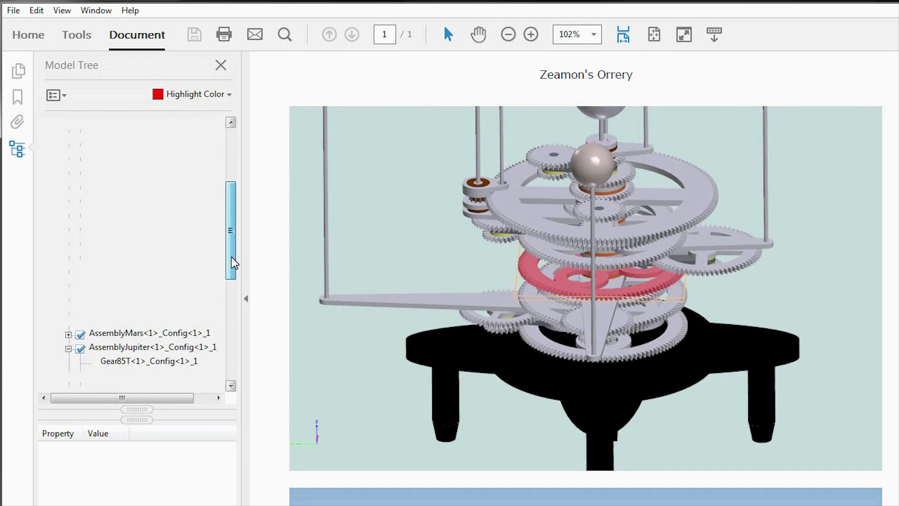
drag(232, 254, 235, 285)
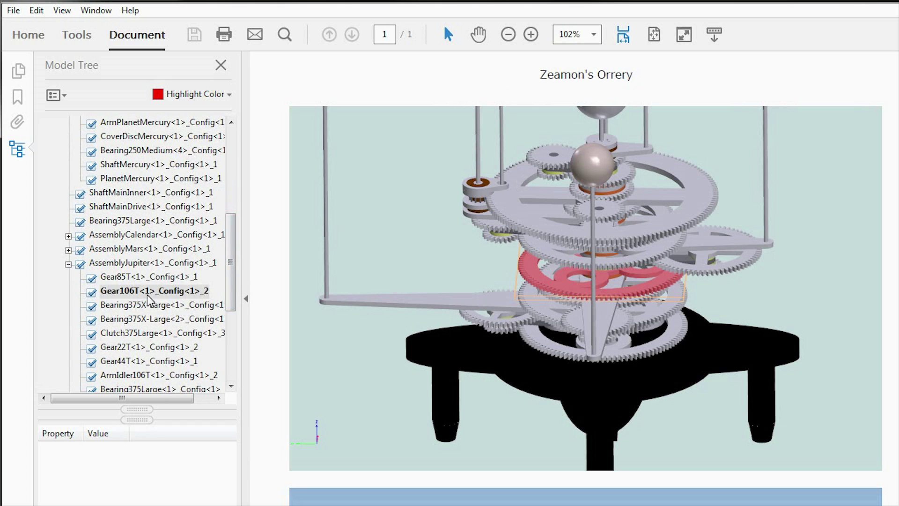
mouse_move(465, 284)
mouse_move(722, 283)
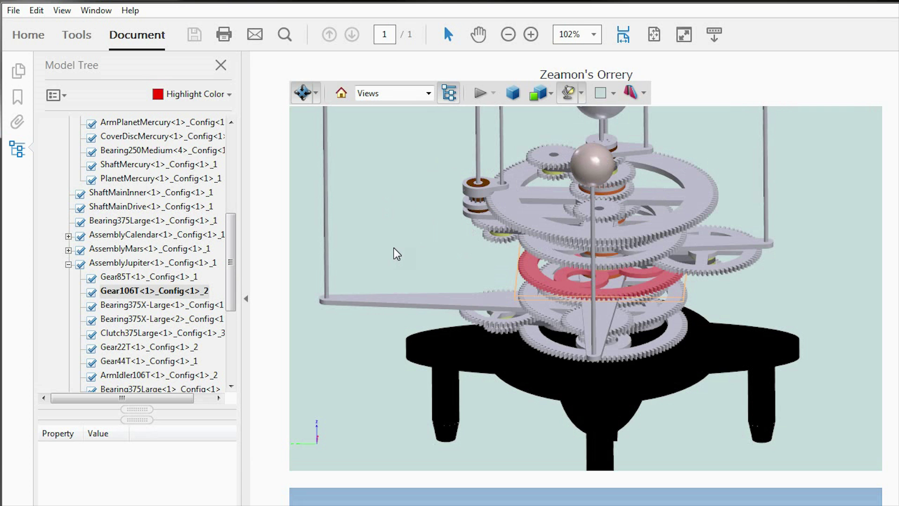
- Identify individual gears by selecting the Mars Gear106T, the Saturn Gear53T and the Mercury Gear33T in the model
drag(415, 239, 529, 254)
click(555, 266)
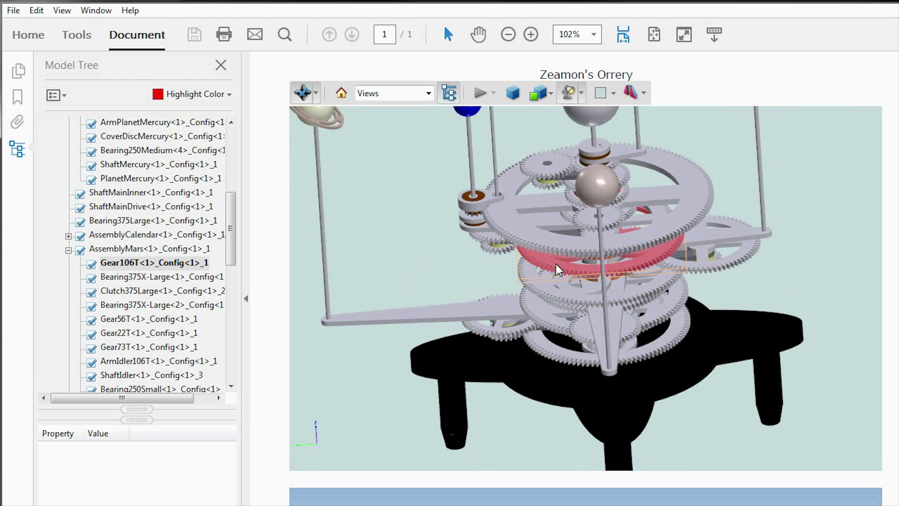
click(490, 329)
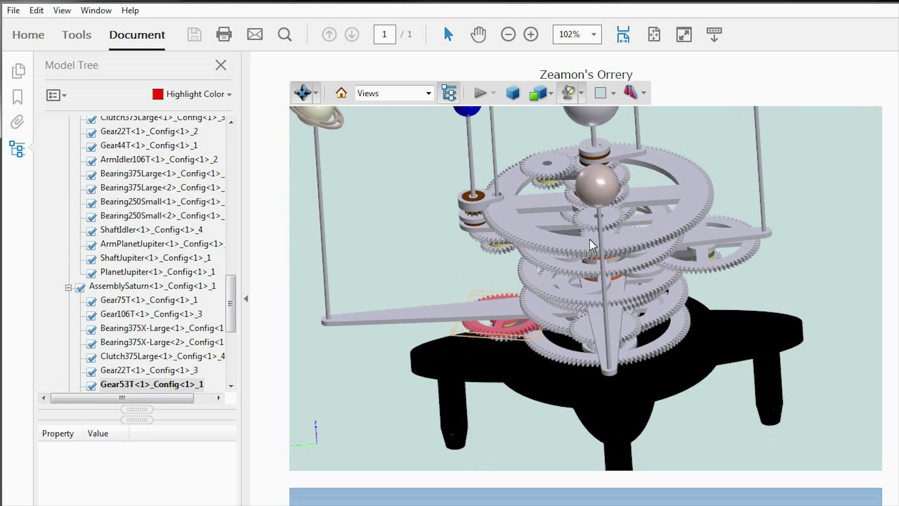
click(560, 163)
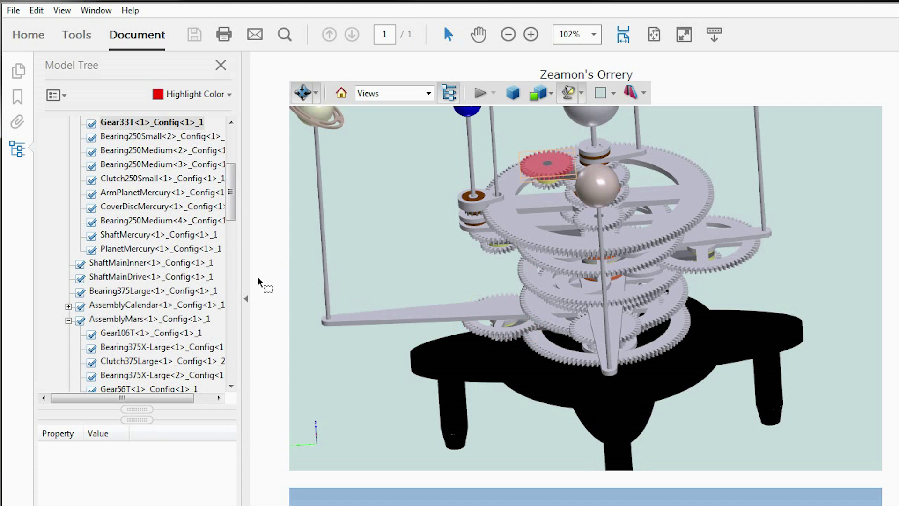
- Isolate AssemblySaturn so only its parts are displayed, and examine its gears and planet arm from the side
drag(229, 196, 227, 326)
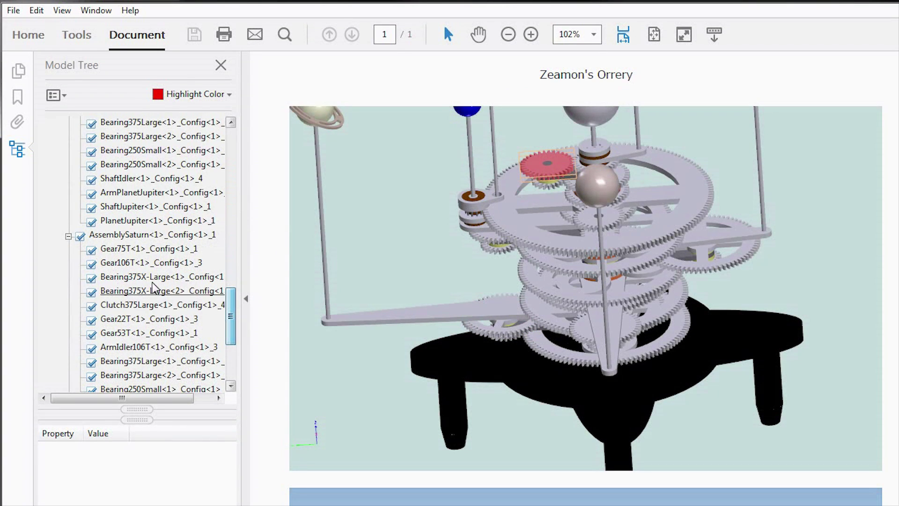
click(134, 238)
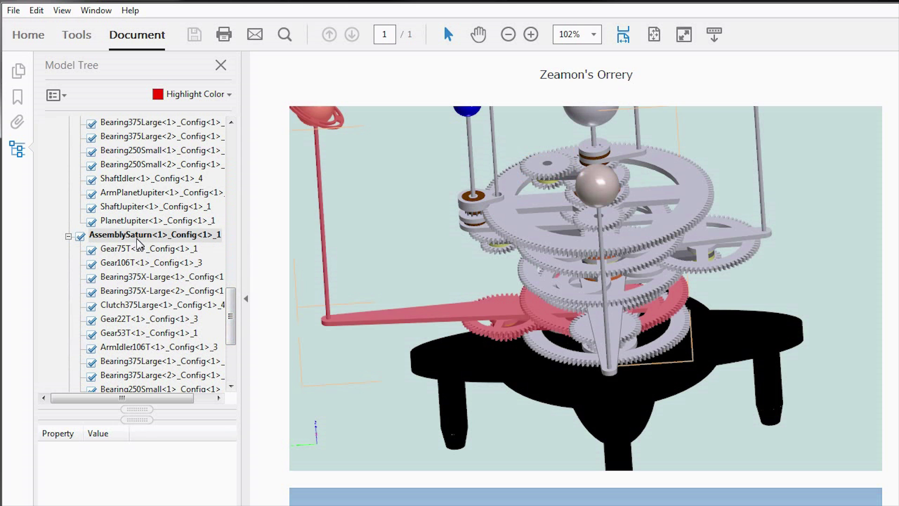
mouse_move(706, 382)
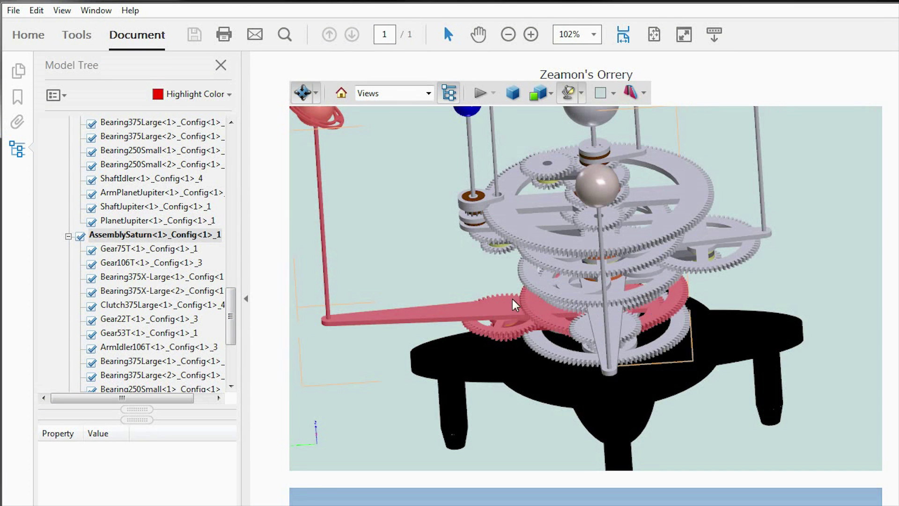
right_click(148, 237)
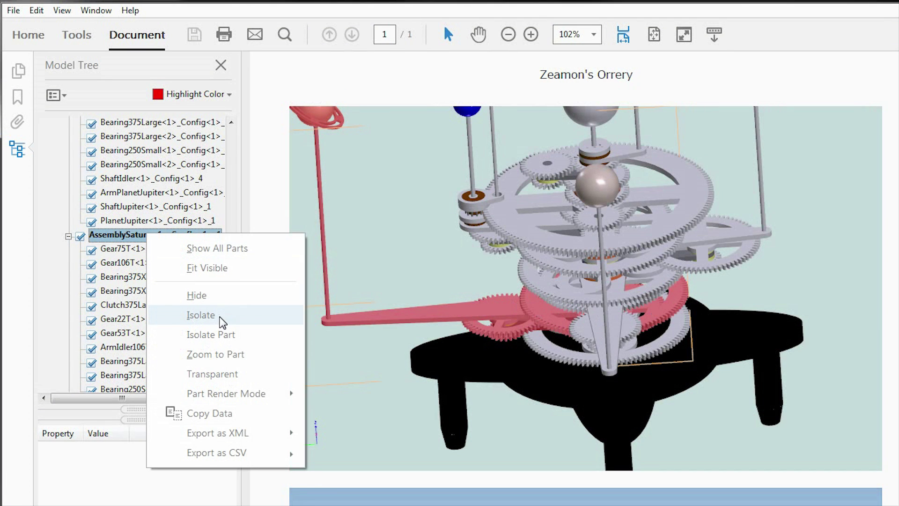
click(201, 314)
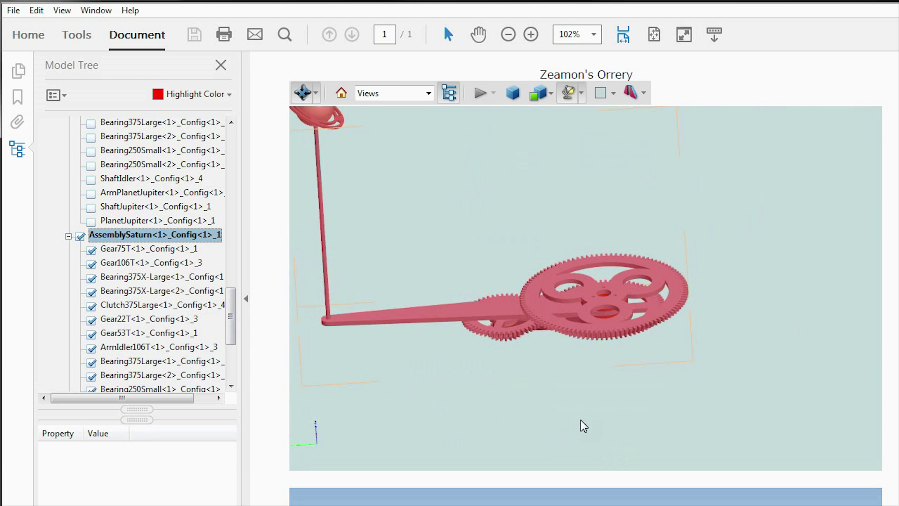
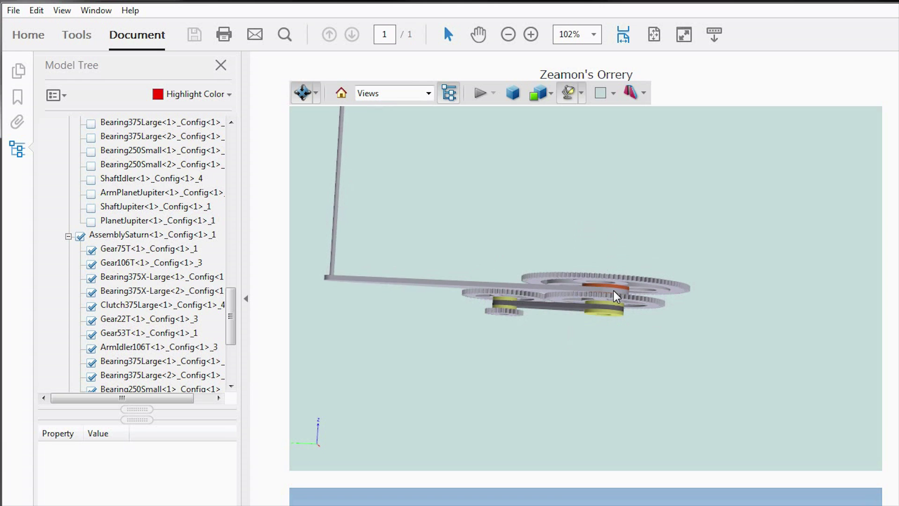
mouse_move(565, 346)
mouse_down()
mouse_move(566, 401)
mouse_move(566, 362)
mouse_up()
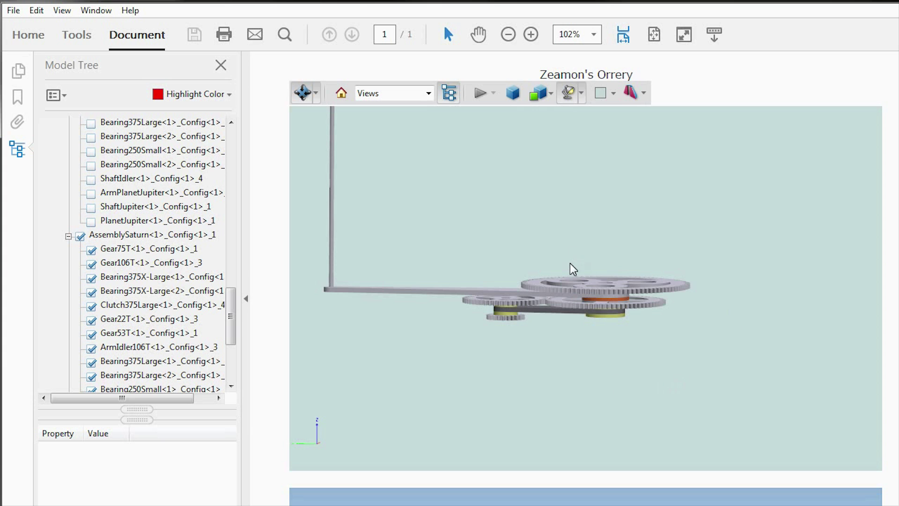
- Show all parts of the orrery again and view the full gear stack from the side
right_click(138, 238)
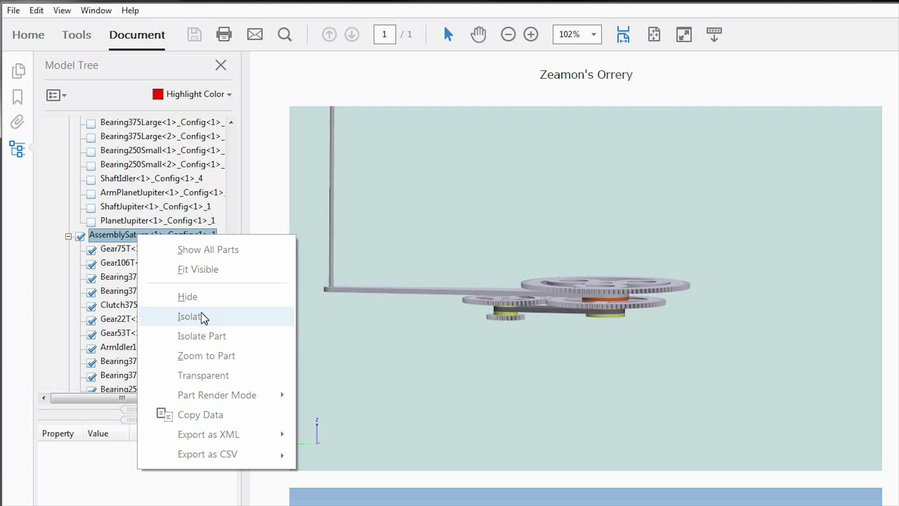
click(224, 250)
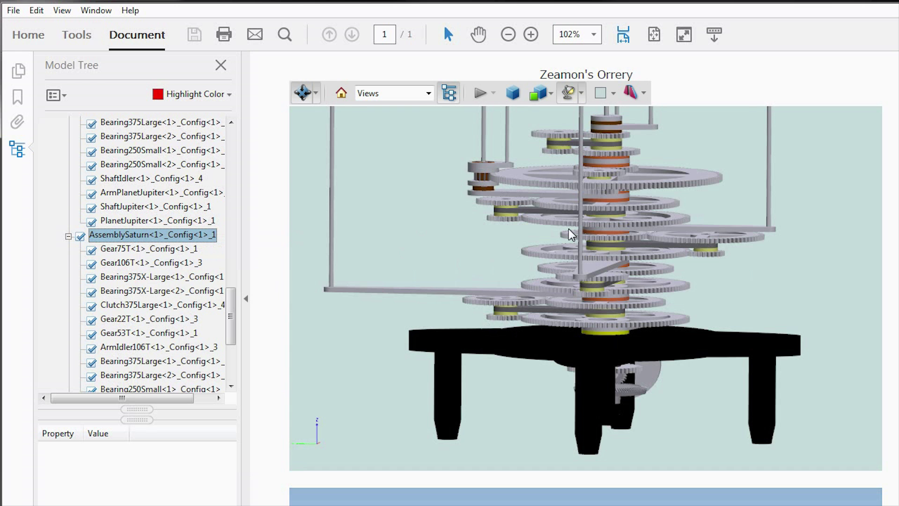
scroll(568, 229, down, 2)
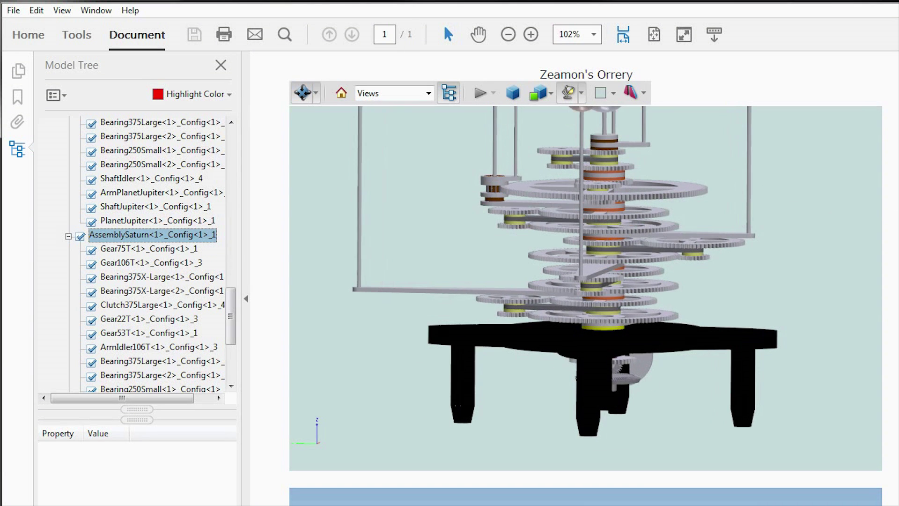
- Review the gear train diagram with tooth counts below the 3D model and return to the model
scroll(585, 281, down, 8)
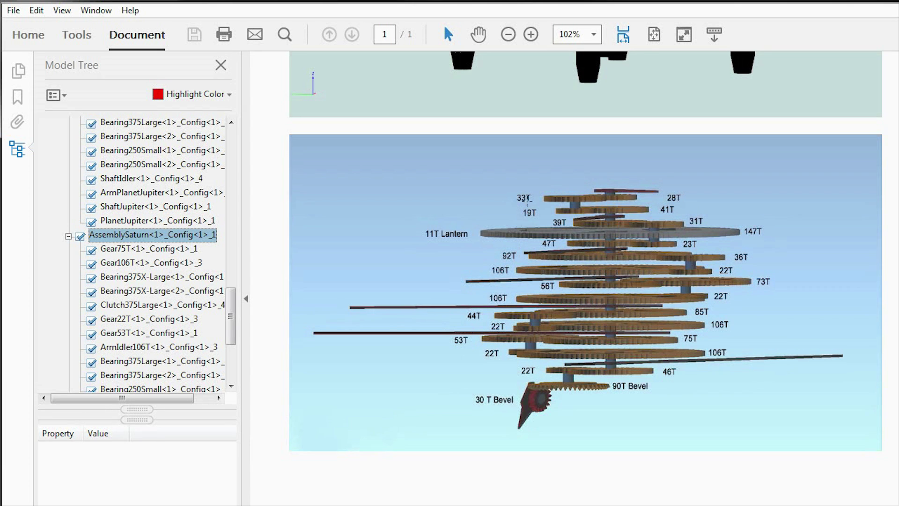
scroll(527, 200, up, 1)
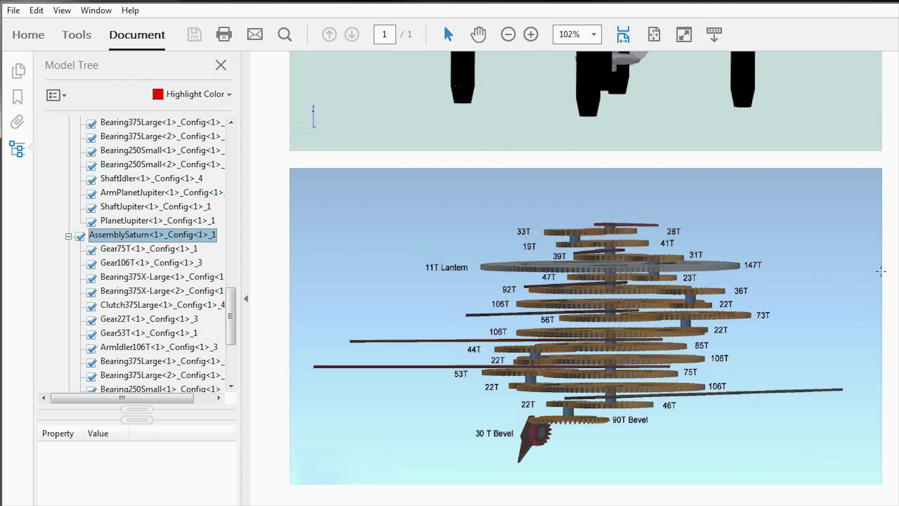
scroll(630, 243, up, 9)
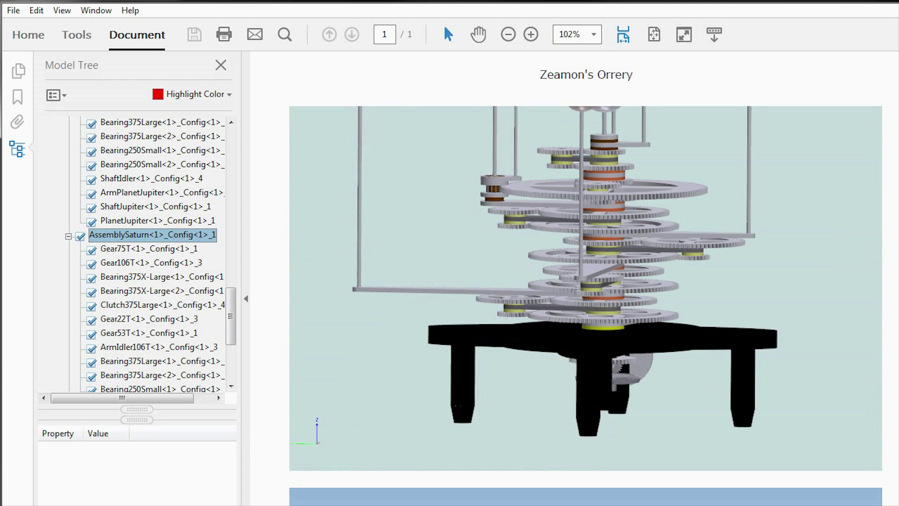
- Highlight the Jupiter planet arm, clear the selection, and examine the gearbox and hand crank beneath the base
drag(585, 234, 512, 281)
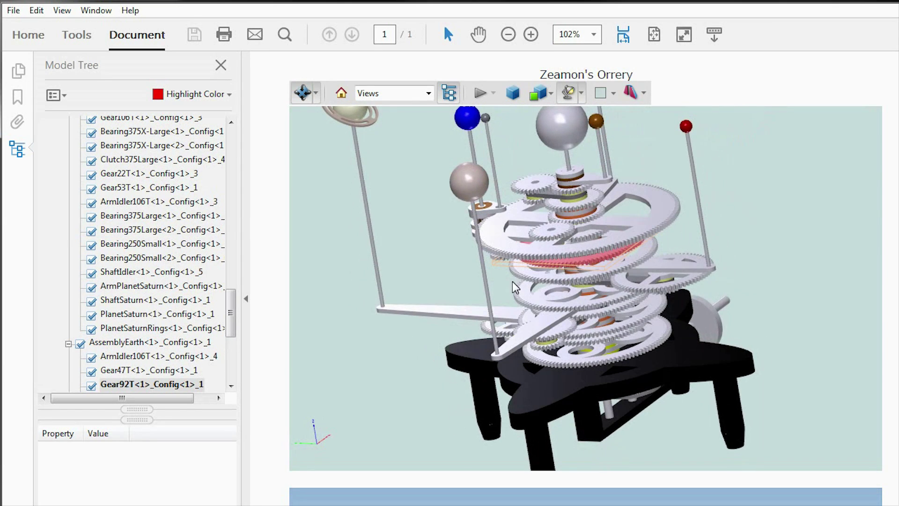
click(533, 322)
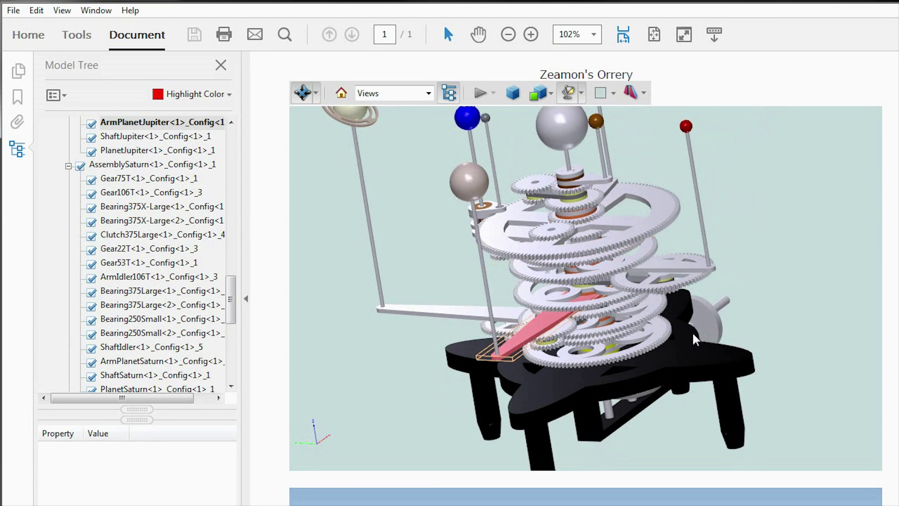
drag(758, 323, 608, 245)
click(745, 312)
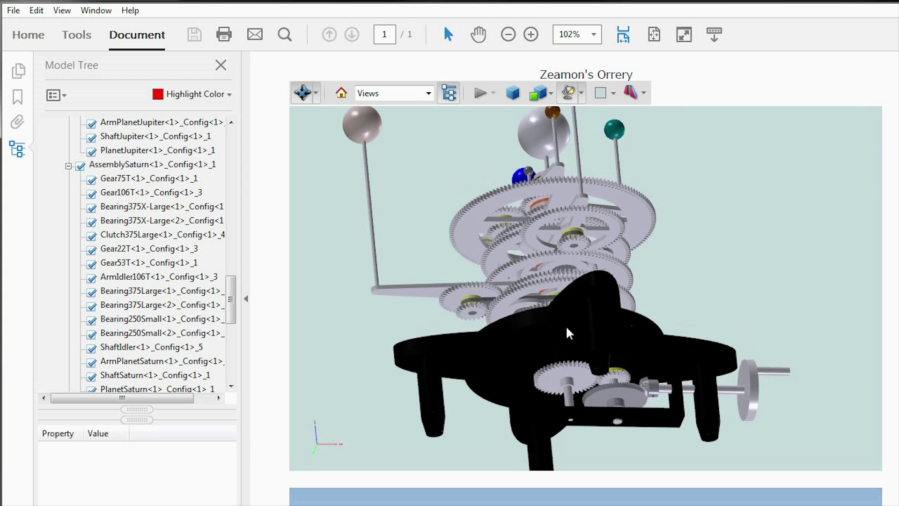
- Examine the orrery's full gear stack from the side and the upper gears around the sun from above
drag(564, 323, 595, 397)
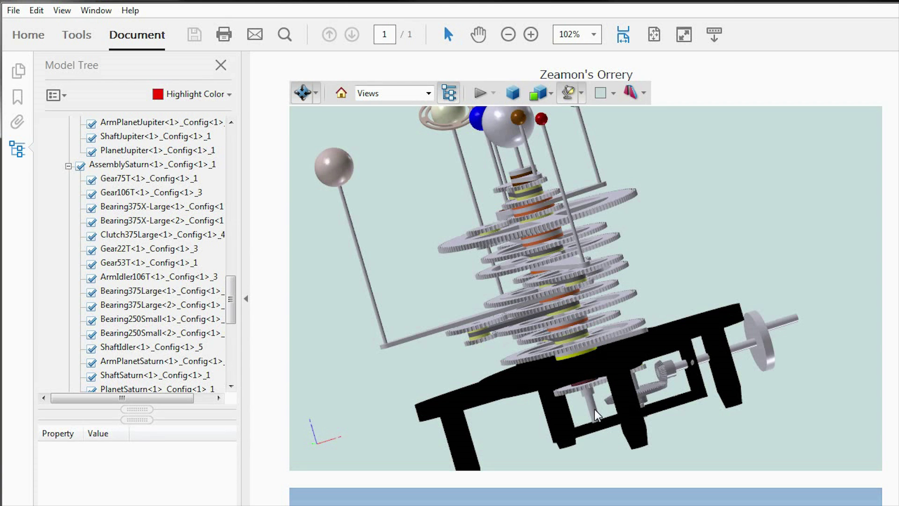
drag(668, 428, 594, 395)
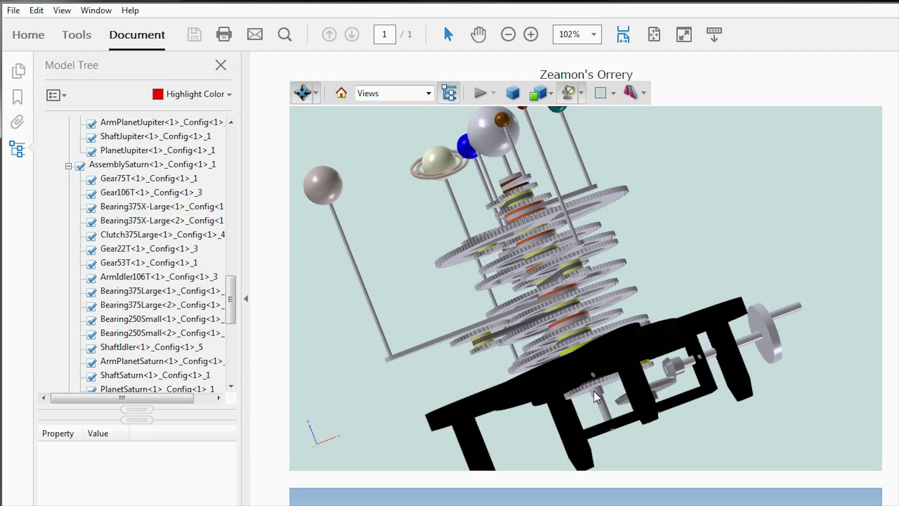
drag(697, 224, 812, 239)
scroll(744, 267, up, 5)
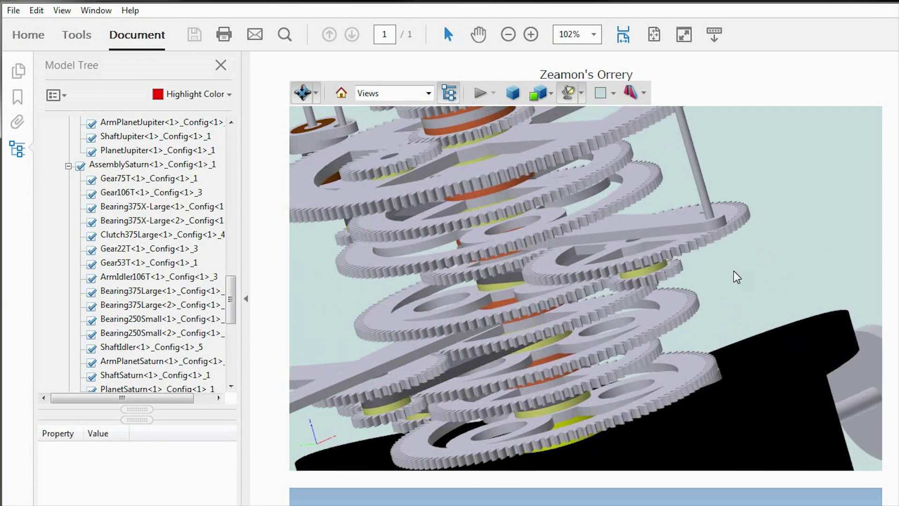
scroll(689, 223, up, 3)
drag(689, 224, 640, 400)
scroll(702, 276, down, 4)
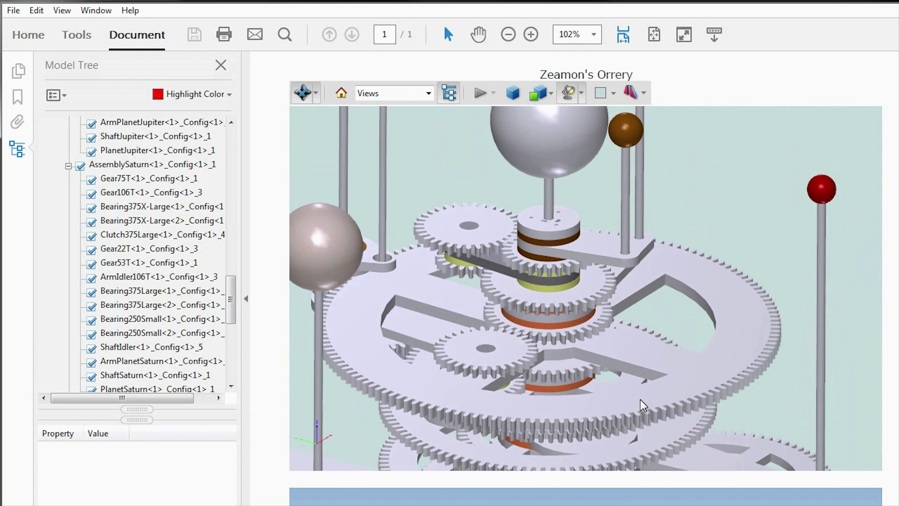
- Highlight the 28-tooth, 33-tooth and 19-tooth gears of the Mercury assembly one after another in the 3D model
click(550, 265)
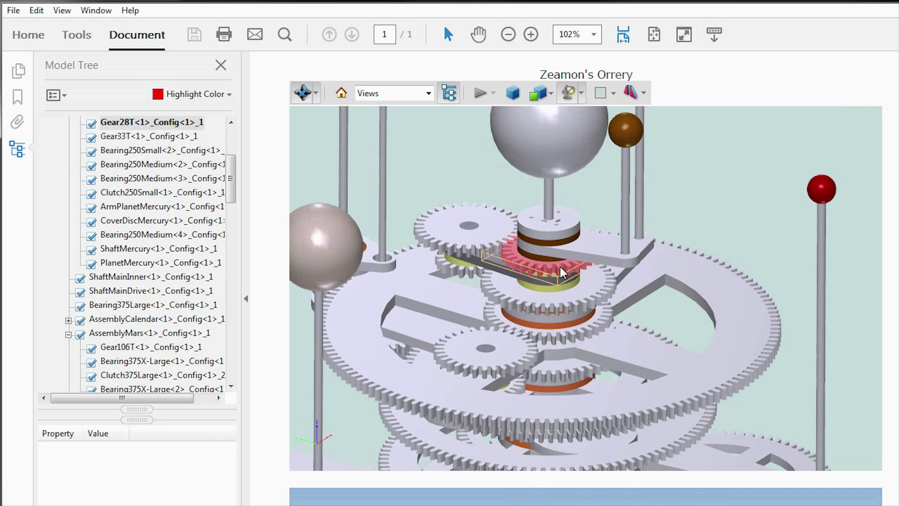
drag(554, 267, 543, 261)
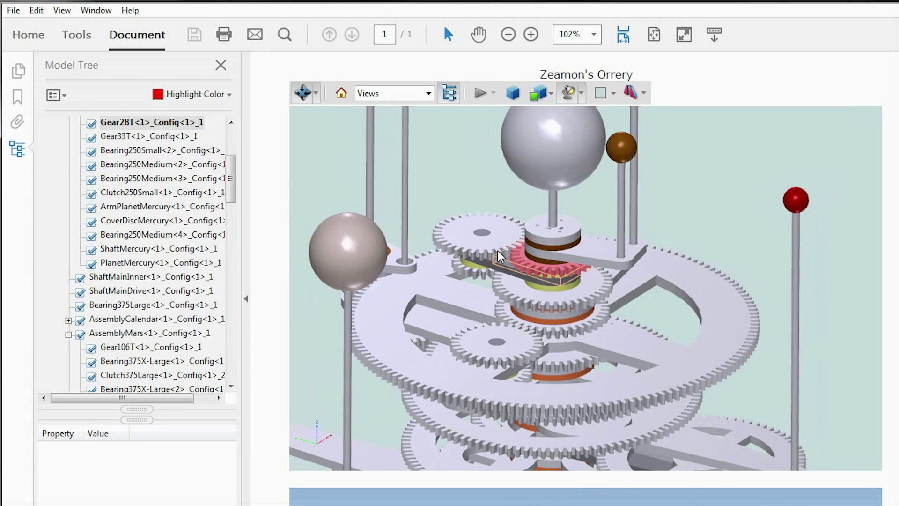
click(486, 242)
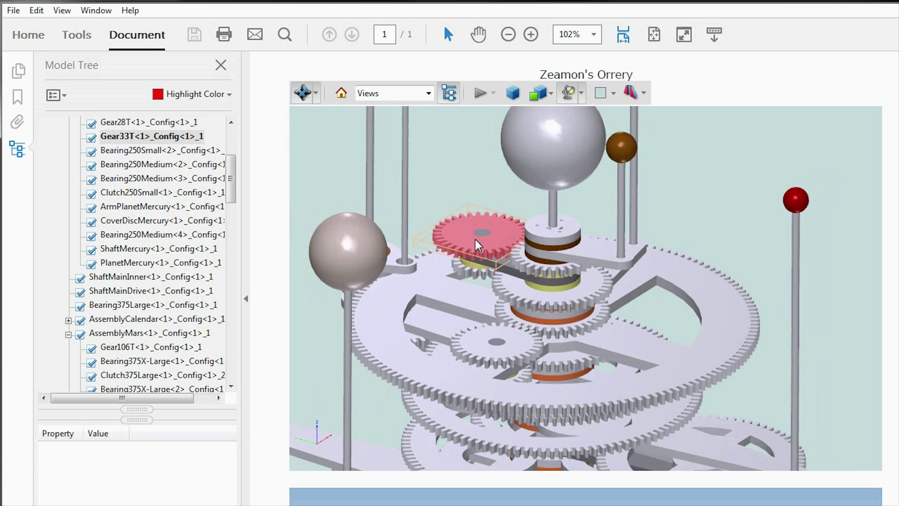
click(463, 271)
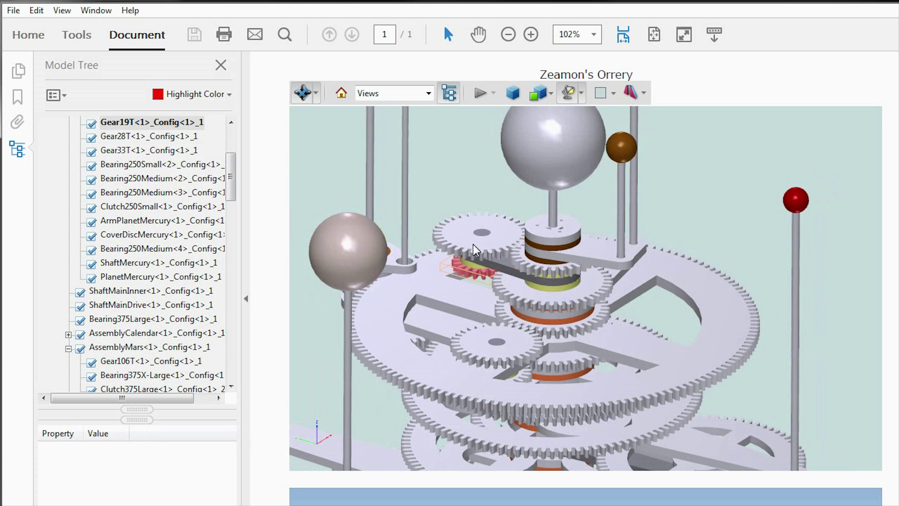
- Highlight the 41-tooth and 39-tooth gears of the Venus assembly in turn
click(523, 296)
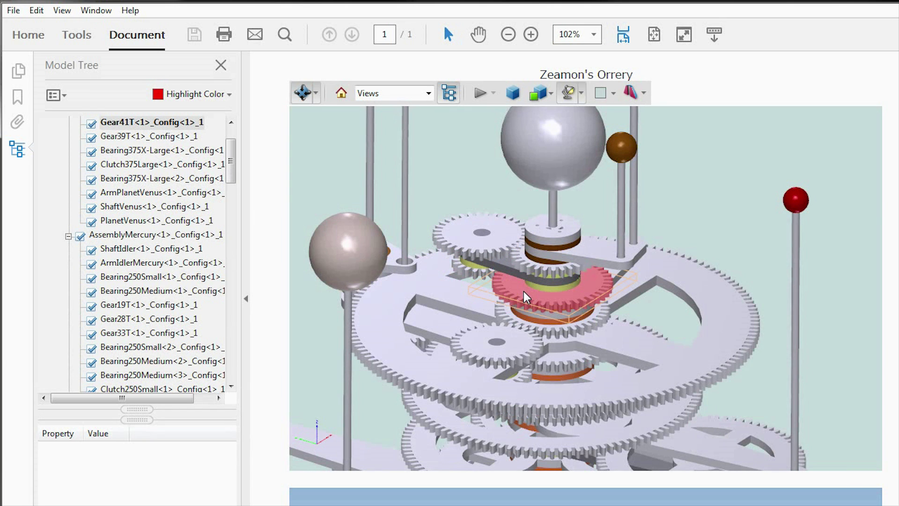
click(554, 324)
click(548, 328)
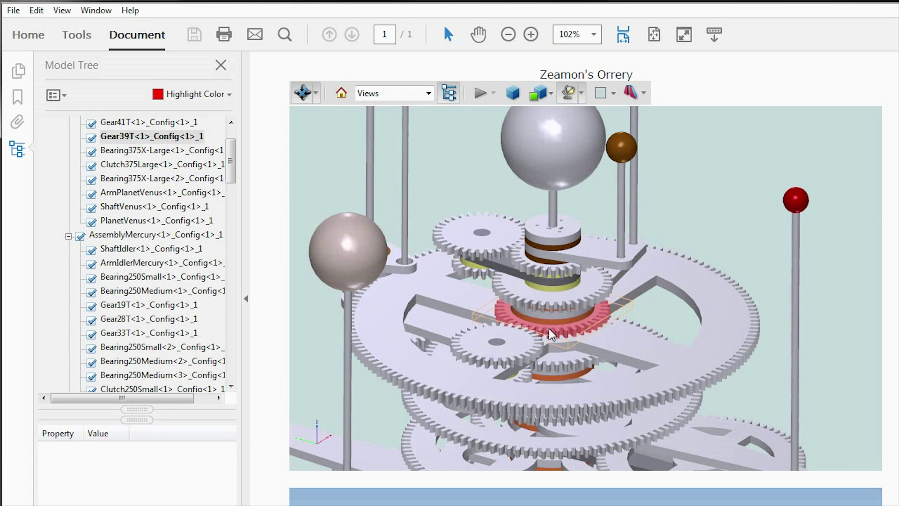
- Highlight the 92-tooth Earth gear beneath the large calendar gear and examine its place in the stack
click(515, 343)
ctrl+drag(534, 389, 530, 347)
click(529, 347)
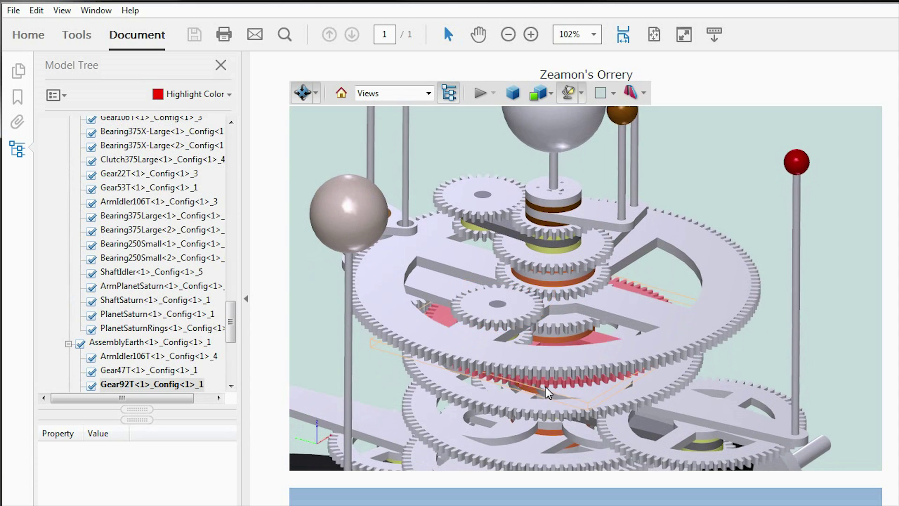
drag(545, 386, 543, 365)
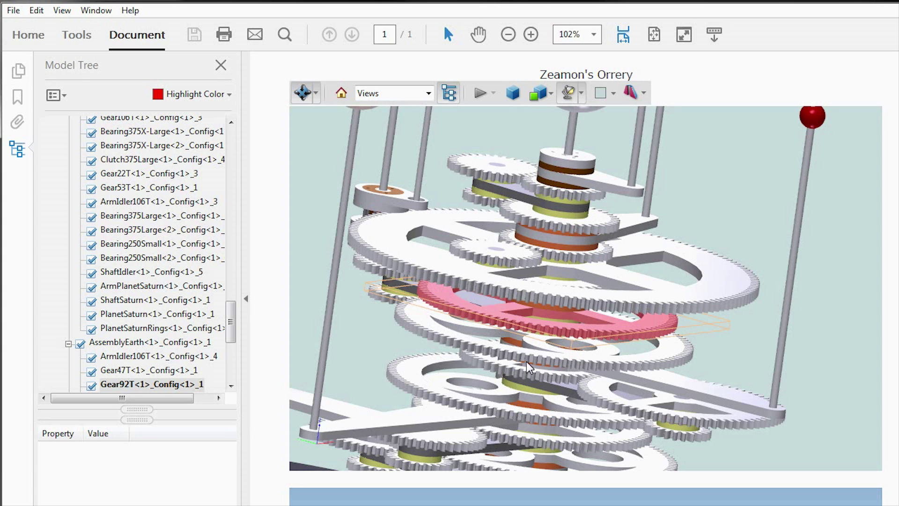
- Highlight the 28-tooth Mercury gear again and examine the gear stack from the side
click(562, 192)
drag(578, 265, 610, 236)
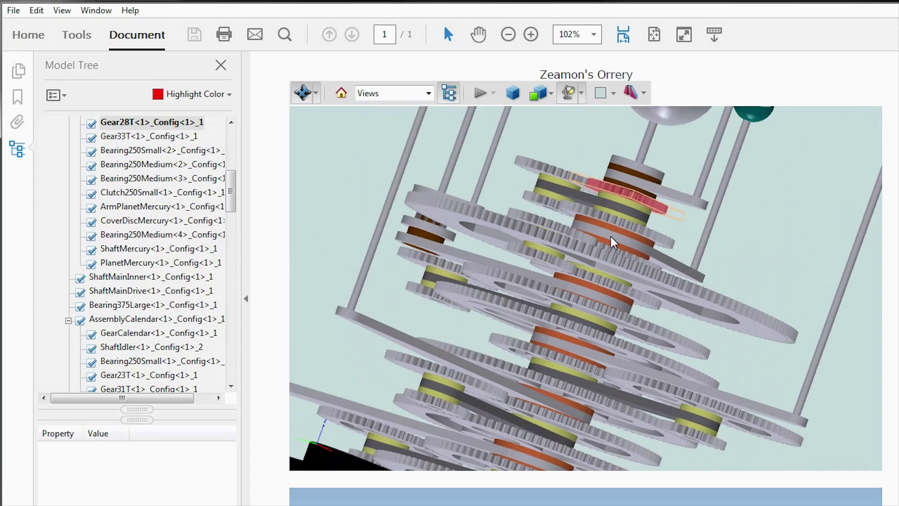
click(610, 236)
scroll(611, 238, down, 5)
drag(484, 209, 562, 280)
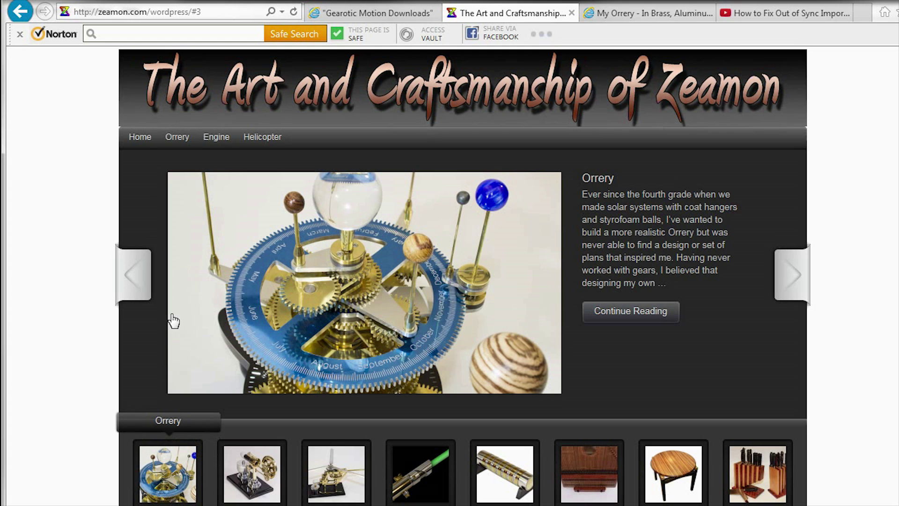
- On the zeamon.com website, open the Orrery section and read its Introduction And Design Specifications For The Orrery page
click(177, 138)
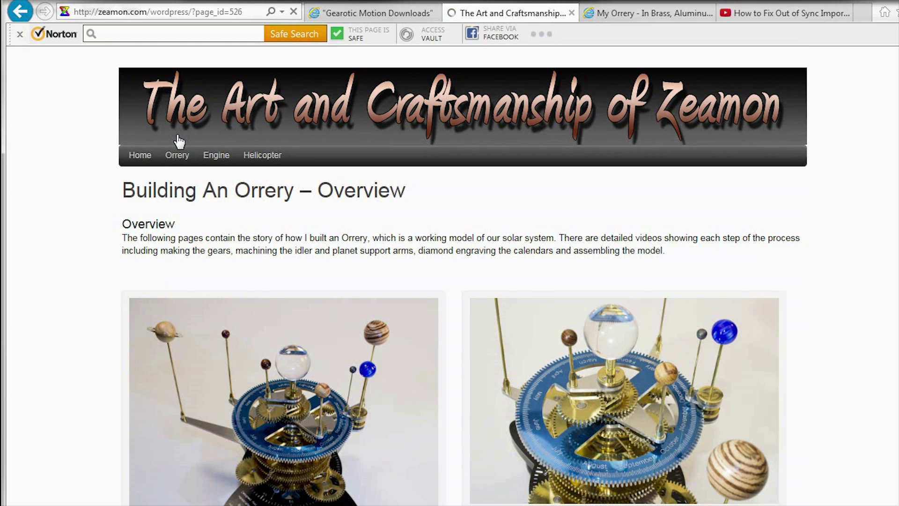
scroll(542, 214, down, 6)
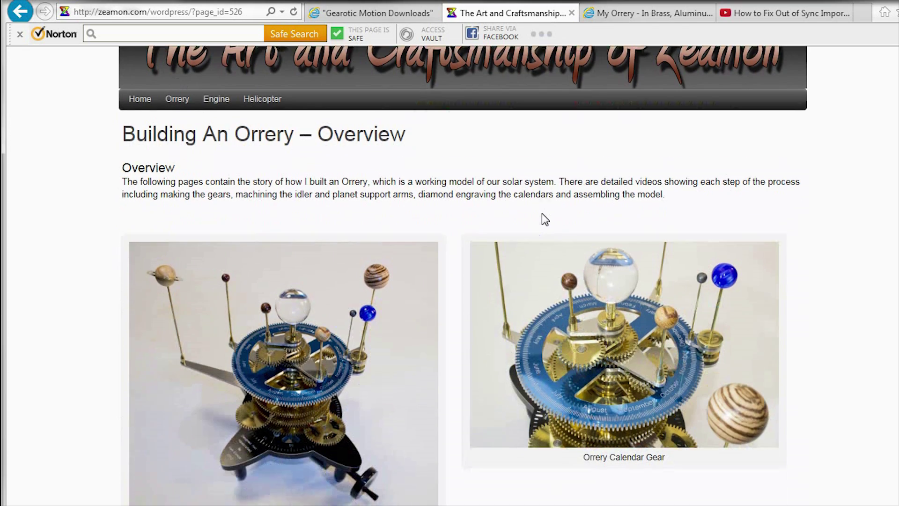
scroll(541, 213, down, 9)
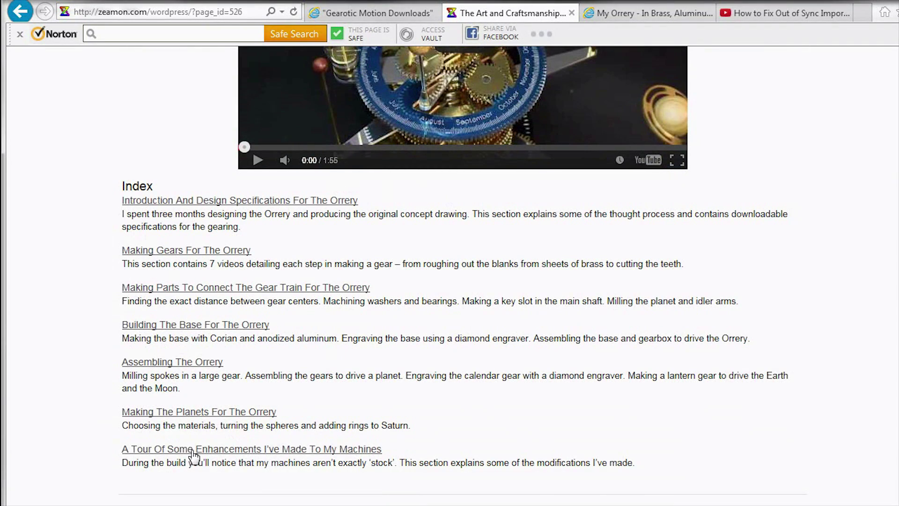
click(233, 201)
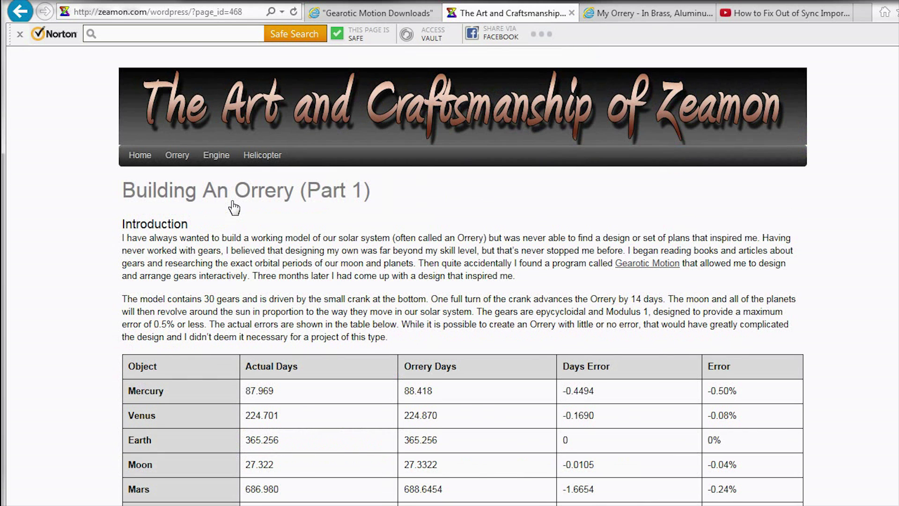
scroll(454, 266, down, 10)
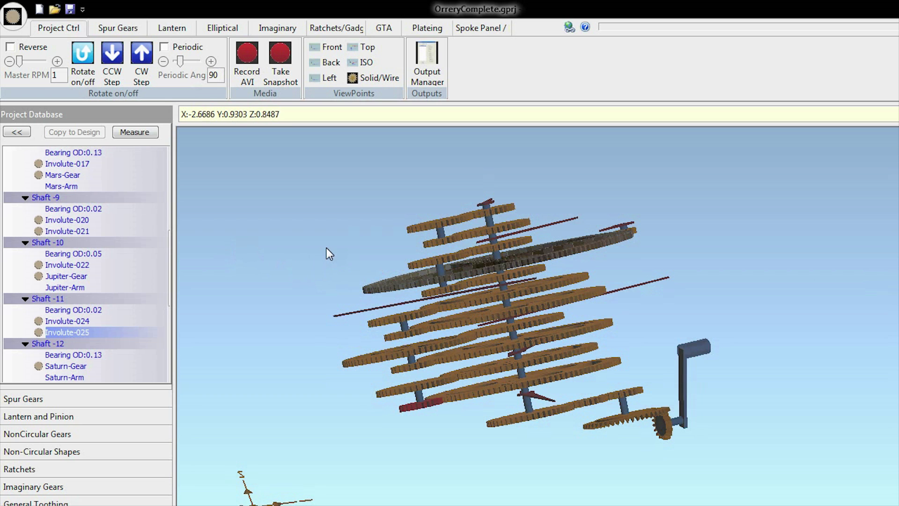
- Switch to the OrreryComplete.gprj project in Gearotic Motion, examine the gear train from several angles and run its rotation
drag(338, 263, 387, 267)
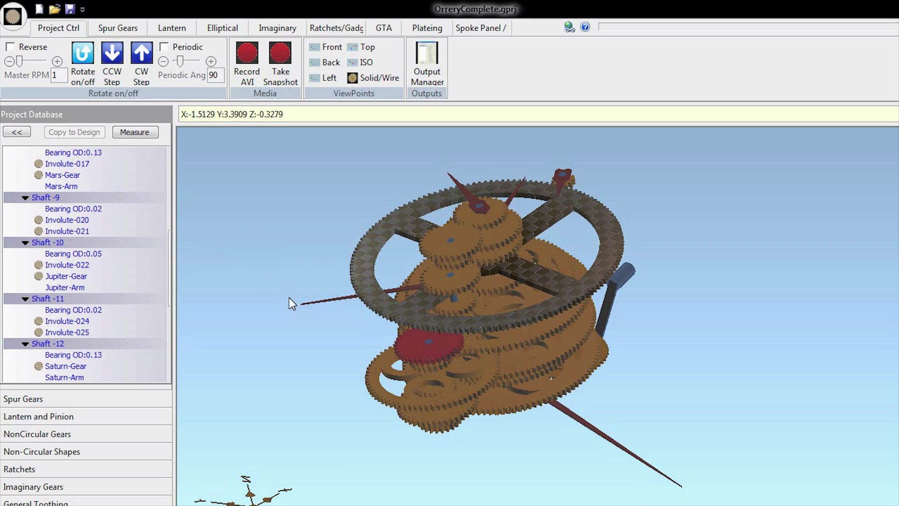
drag(285, 292, 290, 358)
drag(596, 368, 560, 365)
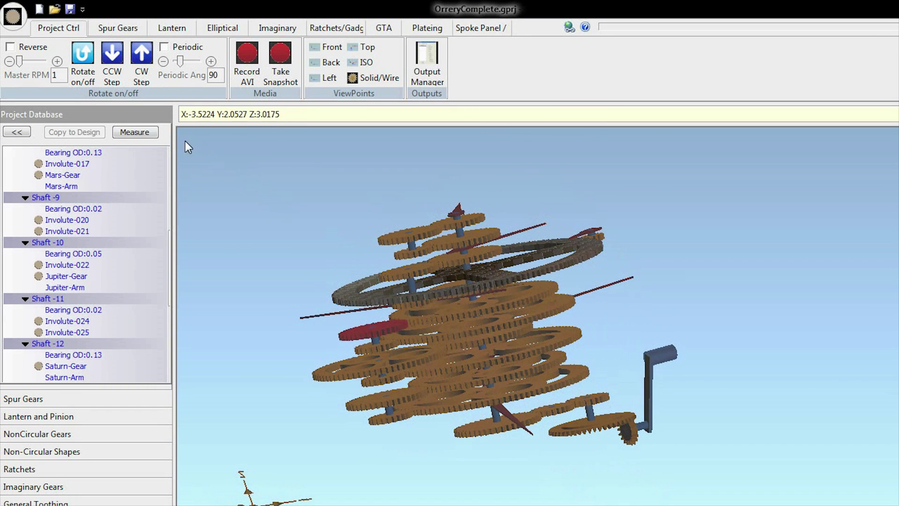
click(82, 56)
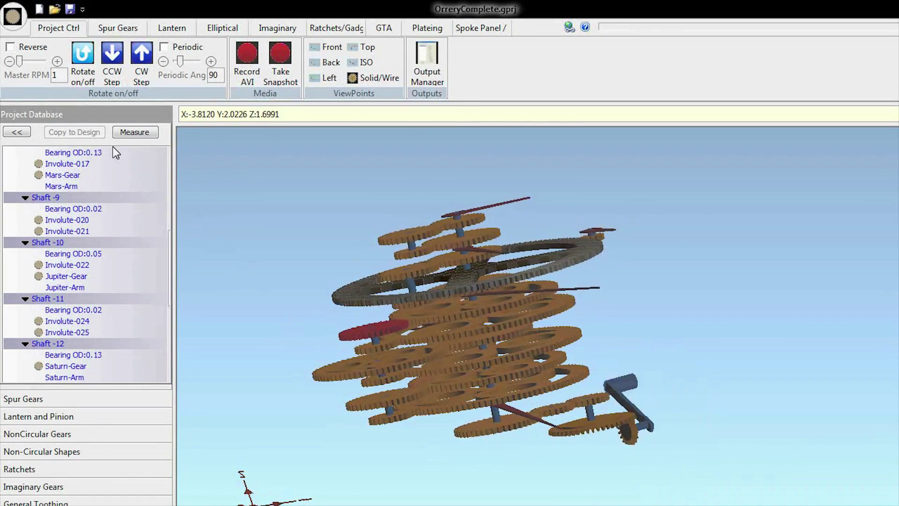
- Compare the Spur and EpiCyc tooth profiles in the spur gear designer and keep the EpiCyc gear type
click(121, 31)
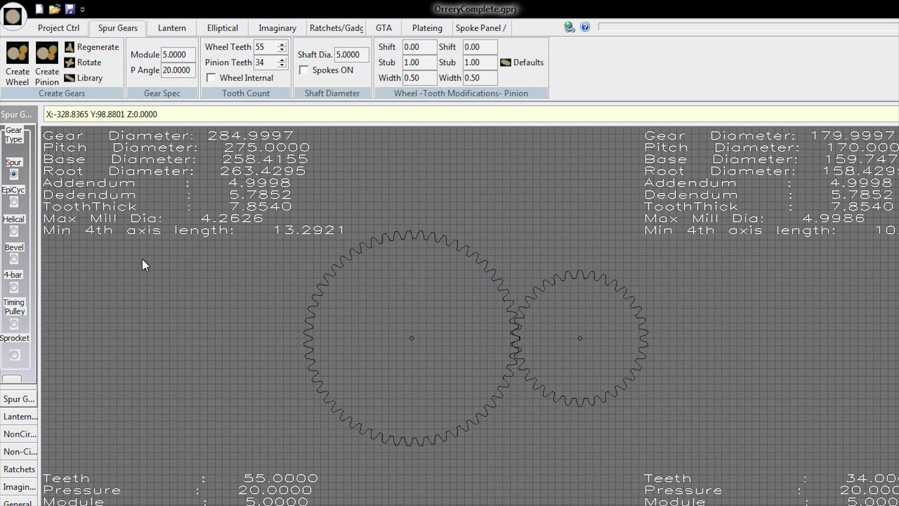
click(13, 201)
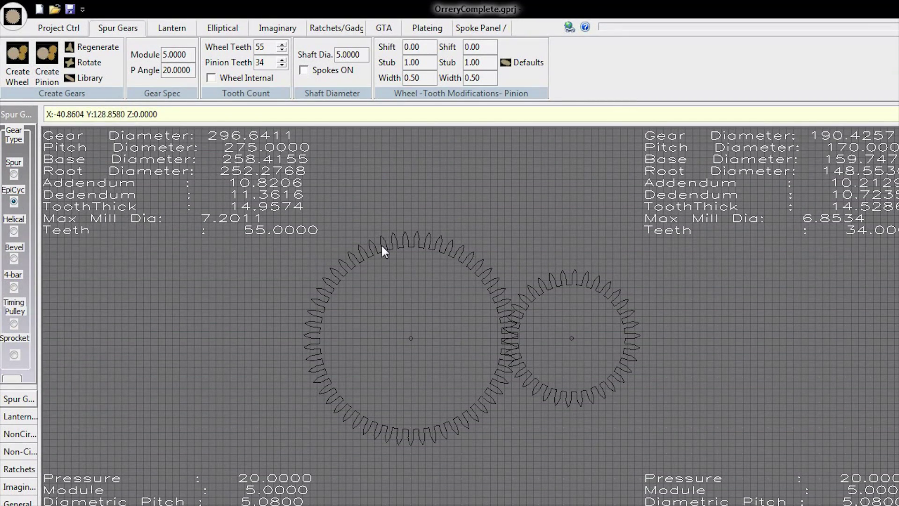
click(14, 175)
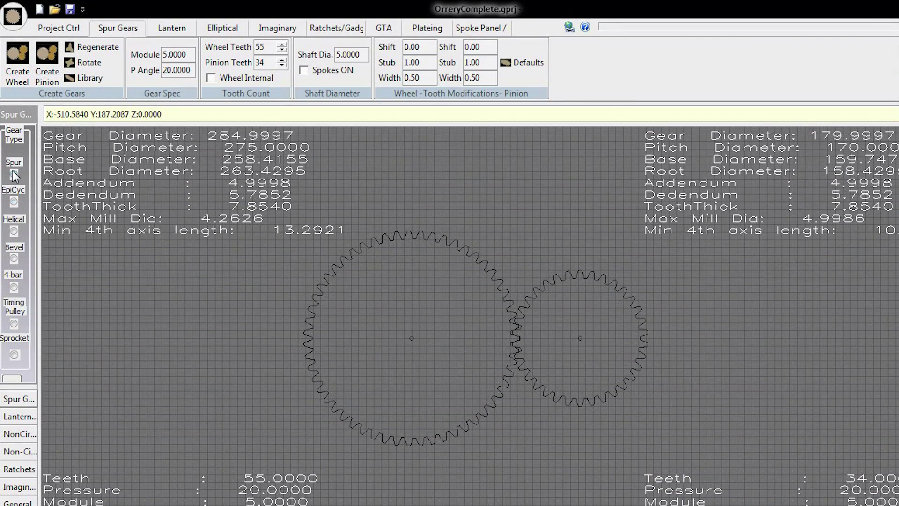
click(13, 201)
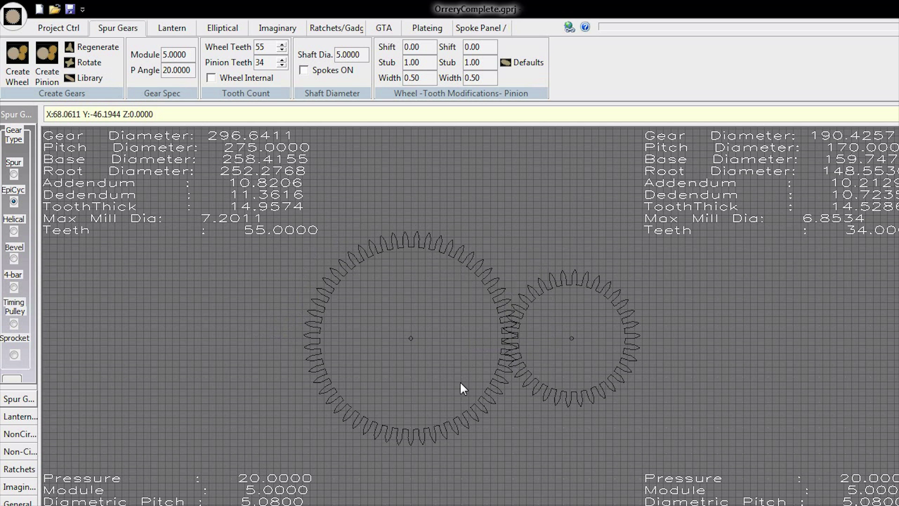
click(411, 331)
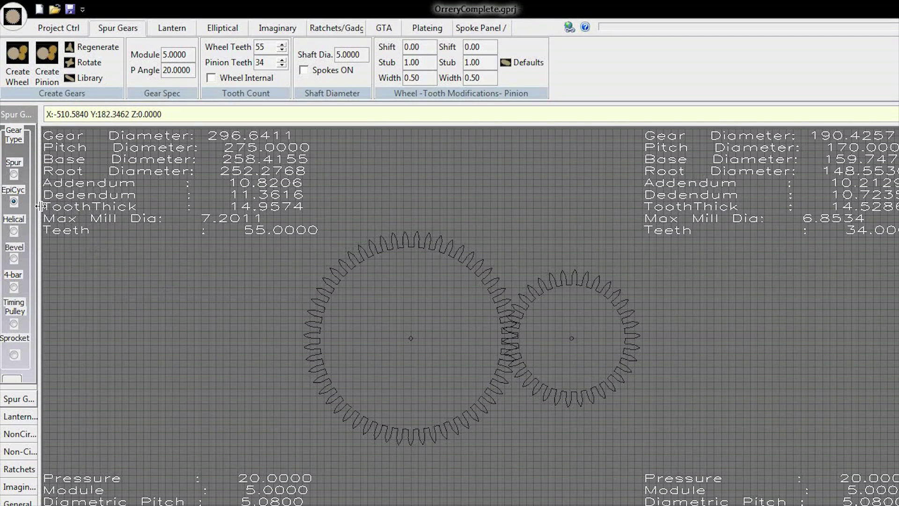
- Set the epicycloidal gear pair to 75 wheel teeth and 54 pinion teeth
double_click(261, 47)
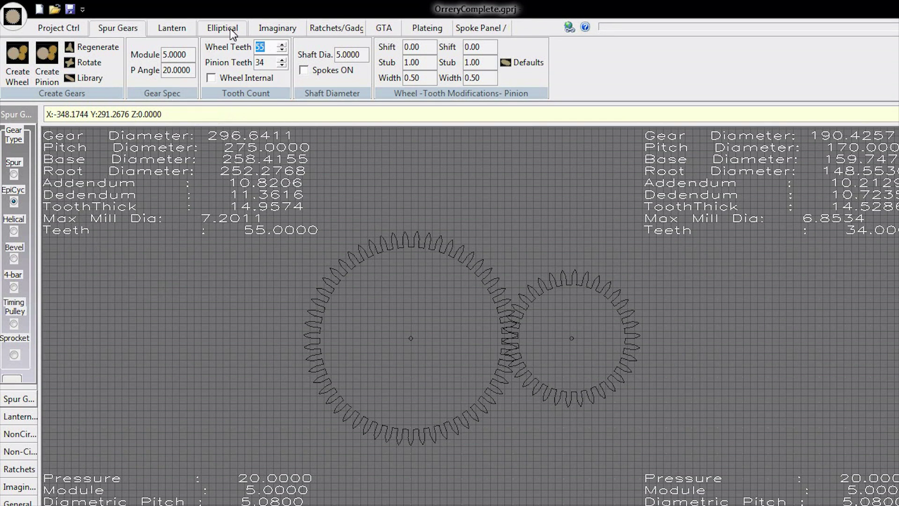
text(7)
key(Return)
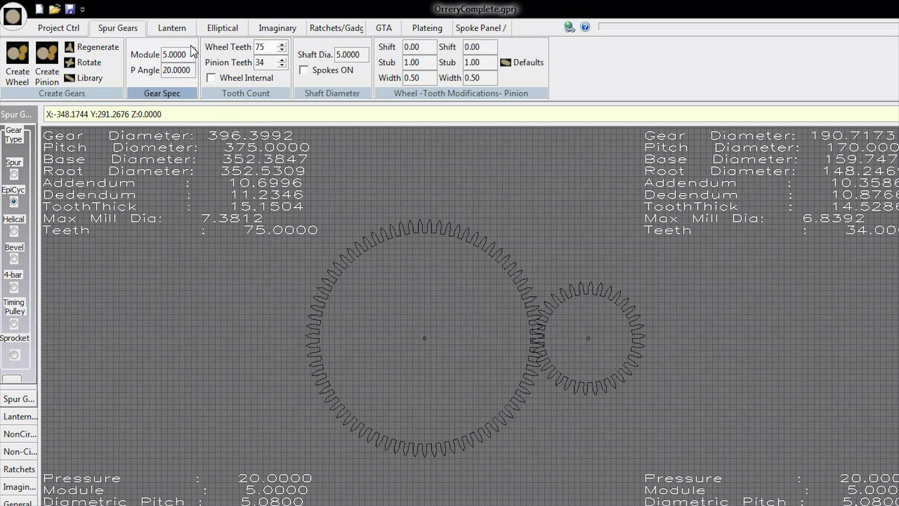
double_click(271, 62)
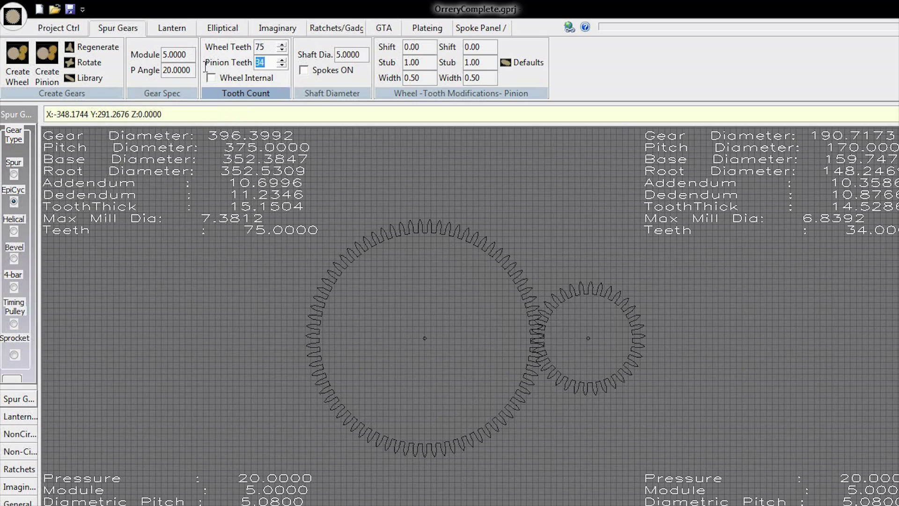
text(54)
key(Return)
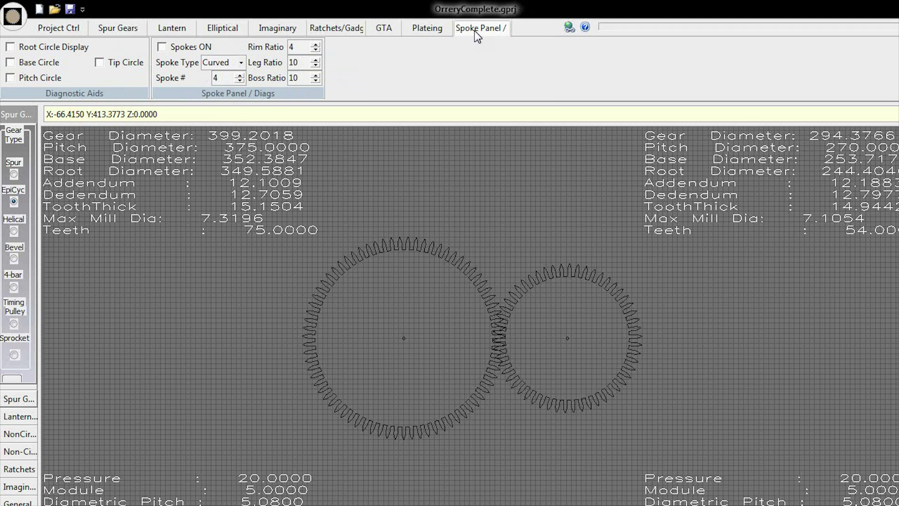
- Turn on spokes for both gears, try the Triangle spoke type, and set the type to Straight
click(161, 47)
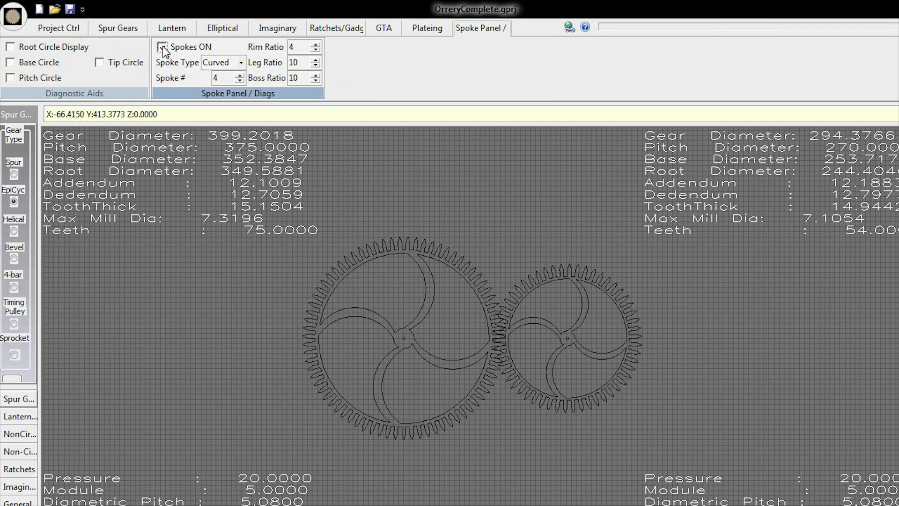
click(241, 63)
click(242, 80)
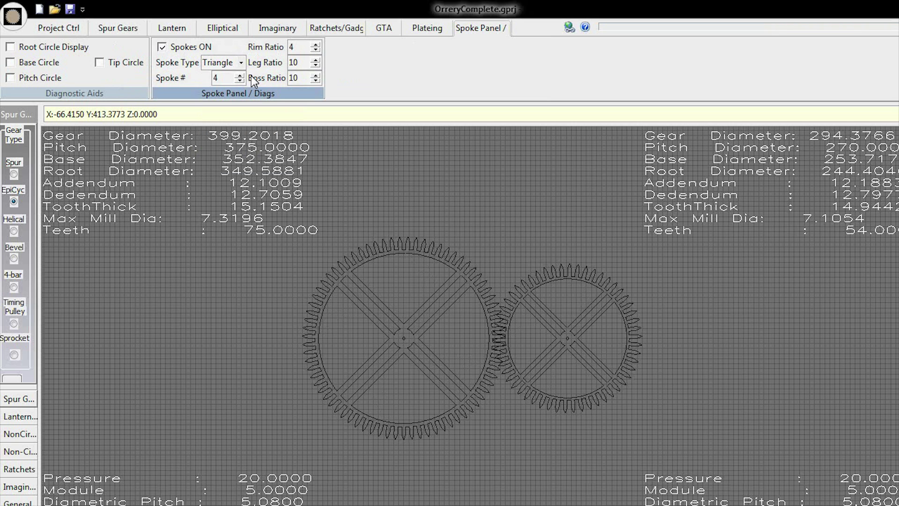
click(241, 64)
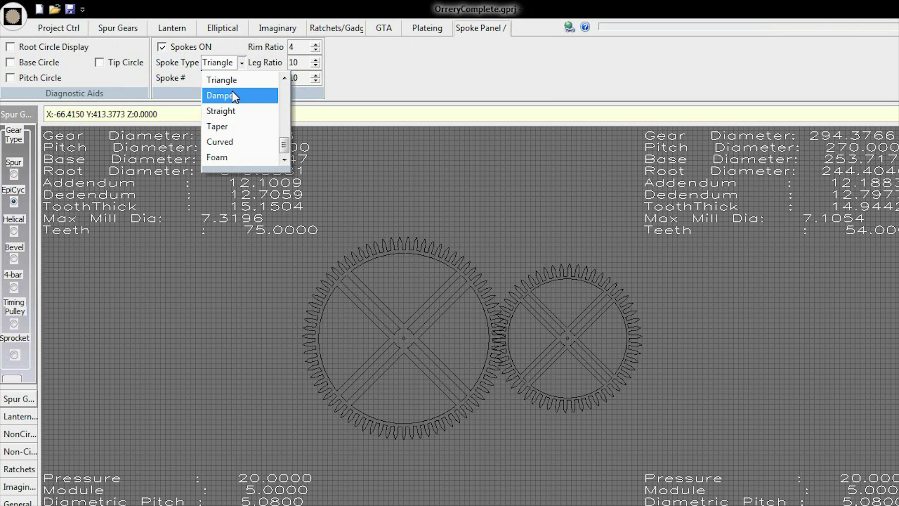
click(238, 111)
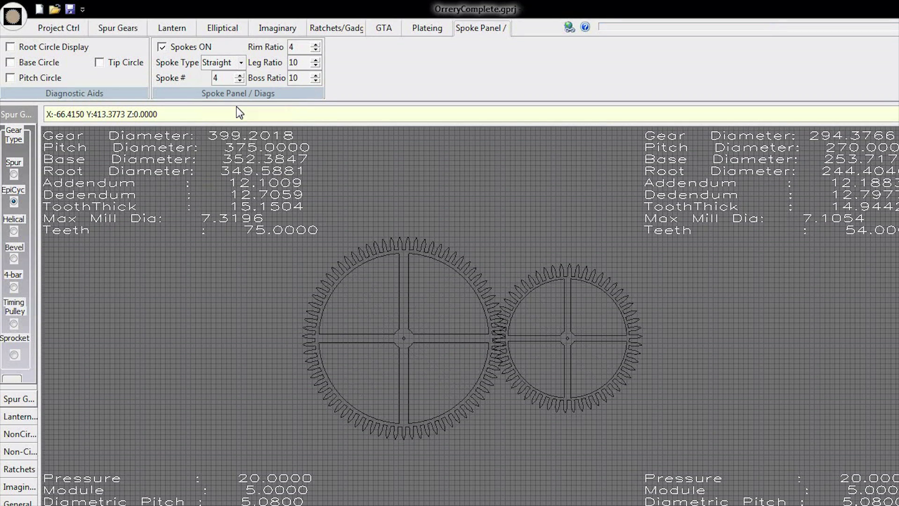
- Try different spoke counts on the epicycloidal gear pair and set the number of spokes to 6
click(241, 76)
click(240, 75)
click(240, 81)
click(239, 80)
click(241, 76)
click(240, 76)
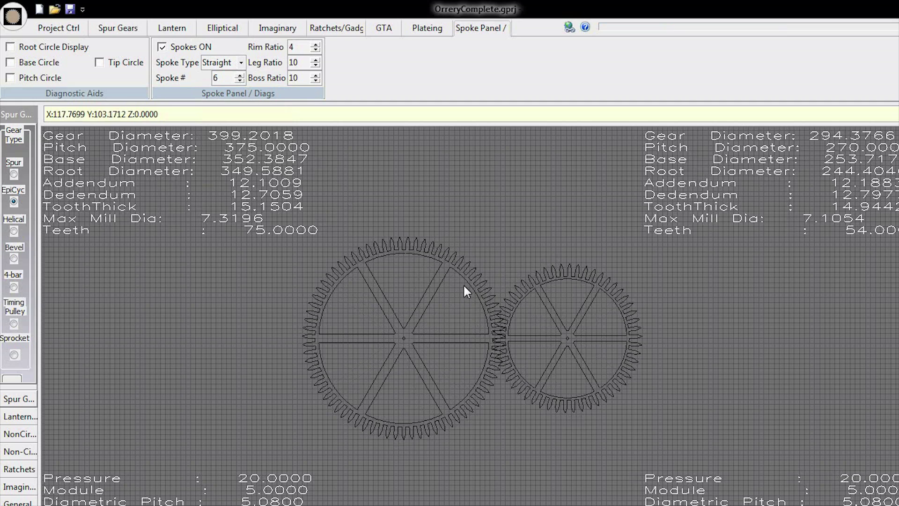
- Return to the orrery project's 3D view and examine the stacked gear train from the top and the side
click(60, 28)
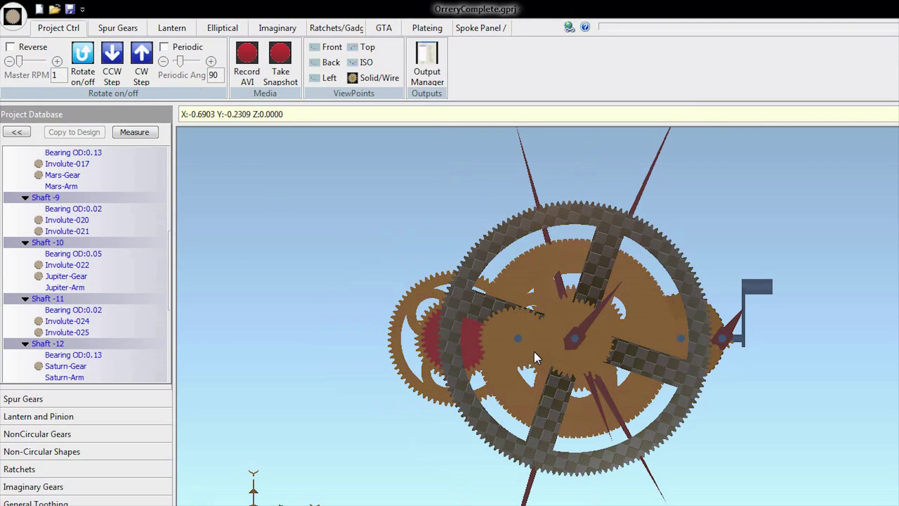
middle_drag(503, 372, 519, 285)
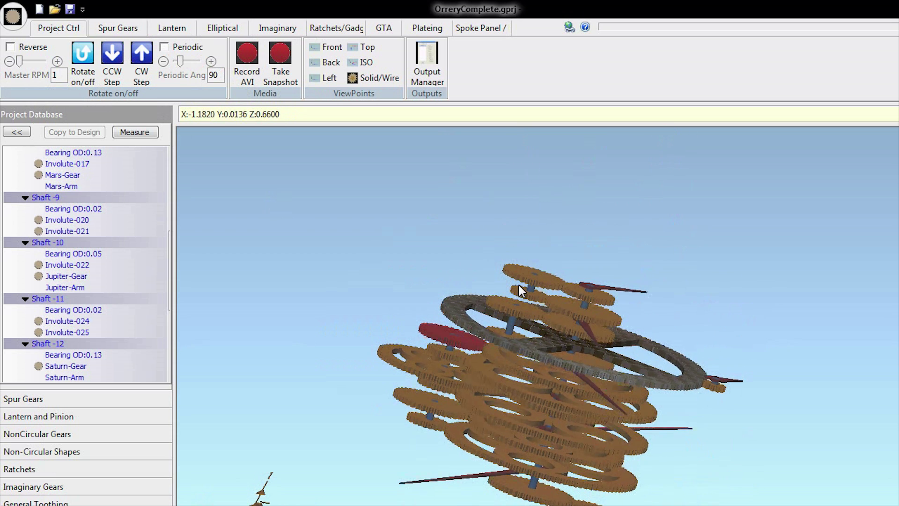
middle_drag(673, 322, 661, 237)
middle_drag(673, 322, 660, 237)
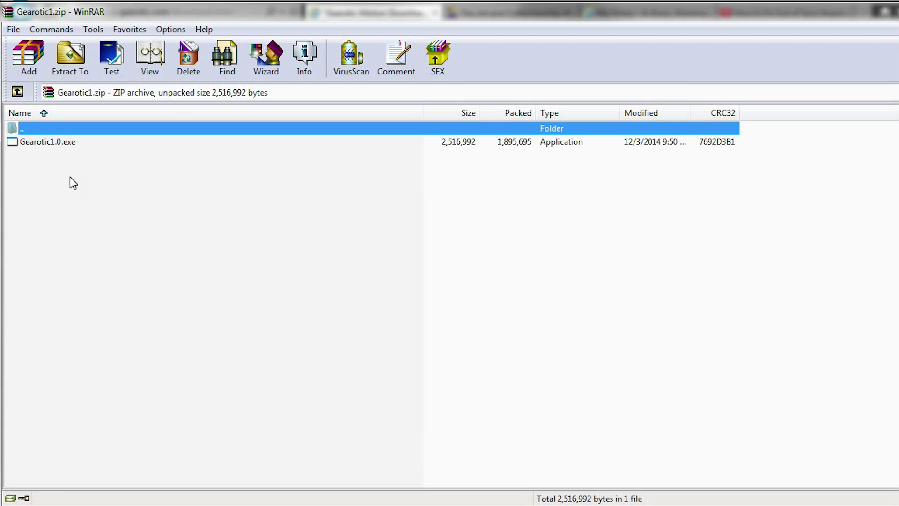
- Switch to WinRAR and extract Gearotic1.0.exe from the Gearotic1.zip archive into the Gearotic2 folder on drive C
click(46, 144)
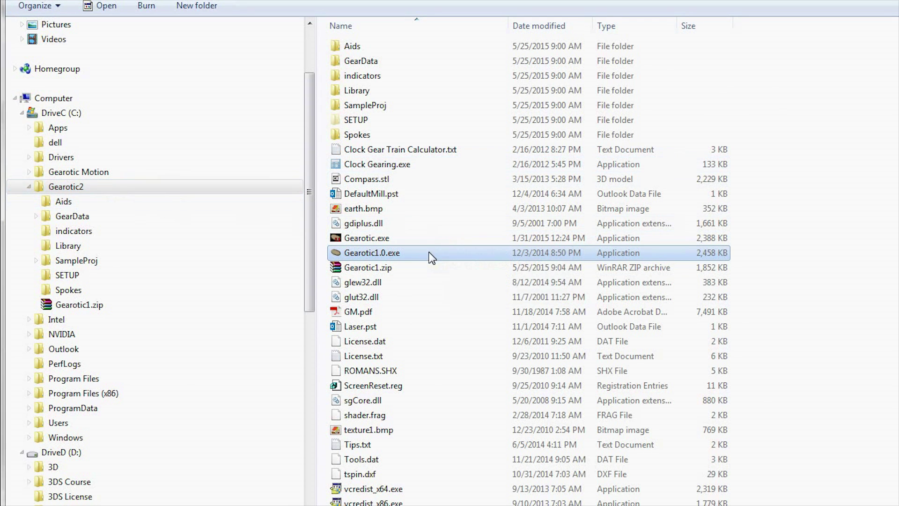
mouse_move(422, 253)
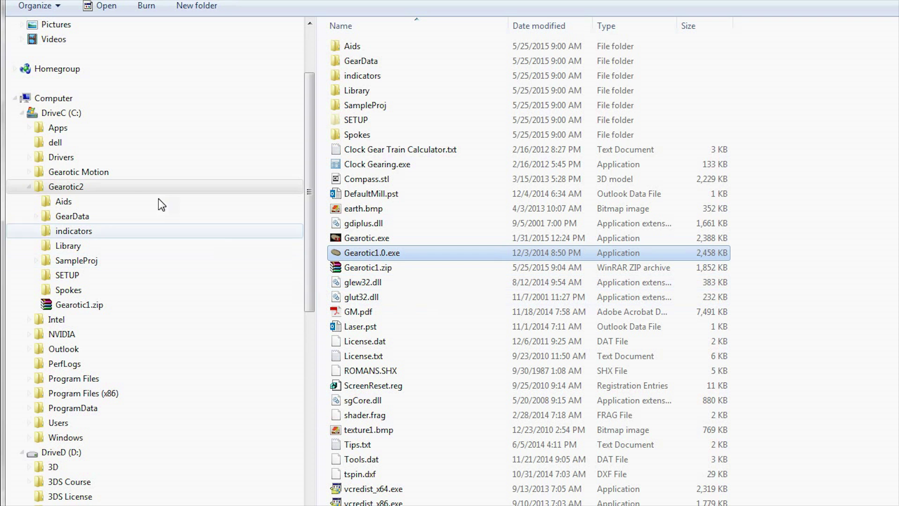
mouse_move(432, 276)
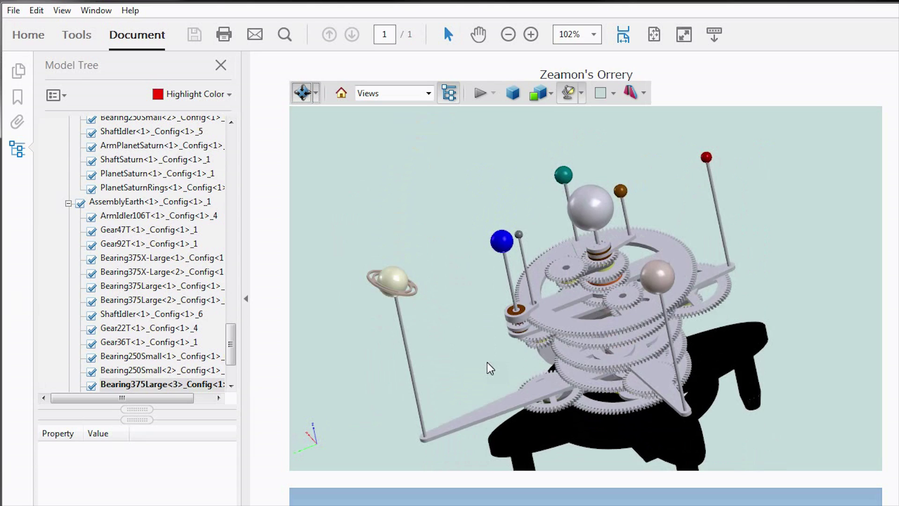
- Switch to the Zeamon's Orrery 3D PDF and examine the model from below and from the side, with the whole base in view
drag(487, 360, 518, 196)
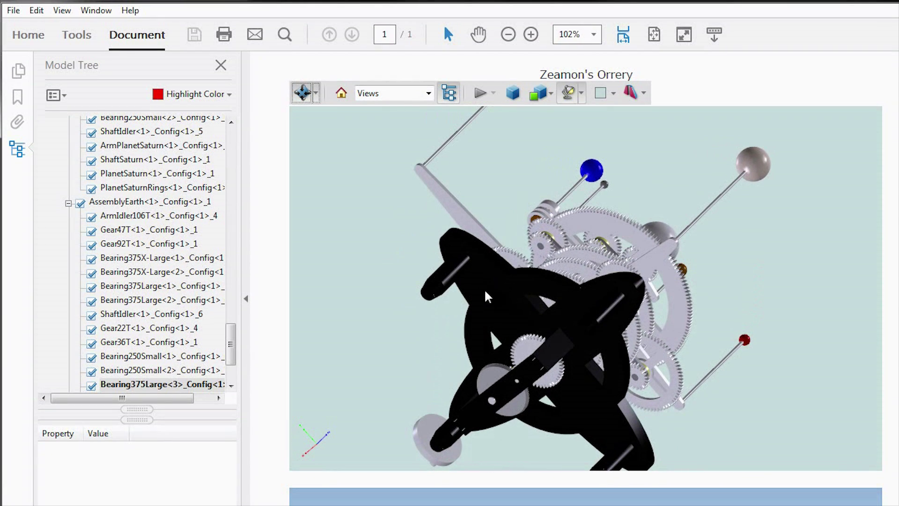
drag(467, 315, 514, 177)
drag(488, 266, 466, 275)
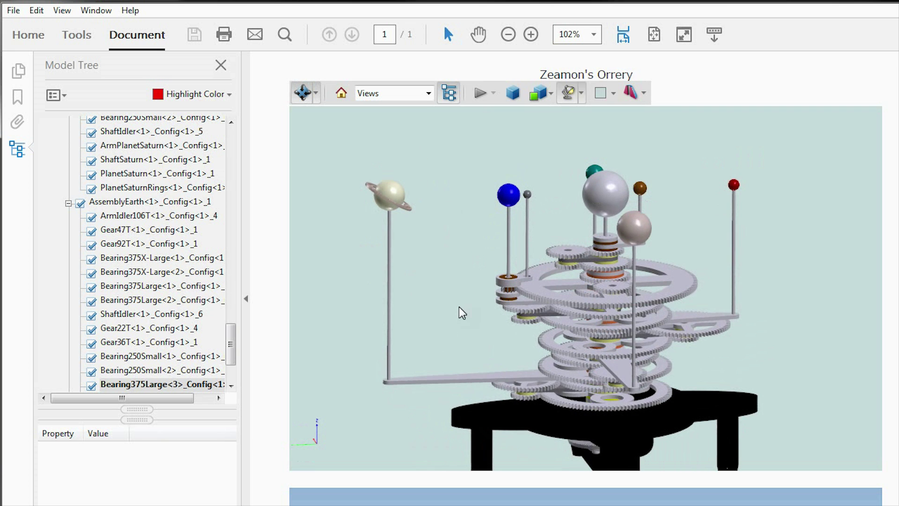
ctrl+drag(505, 335, 467, 296)
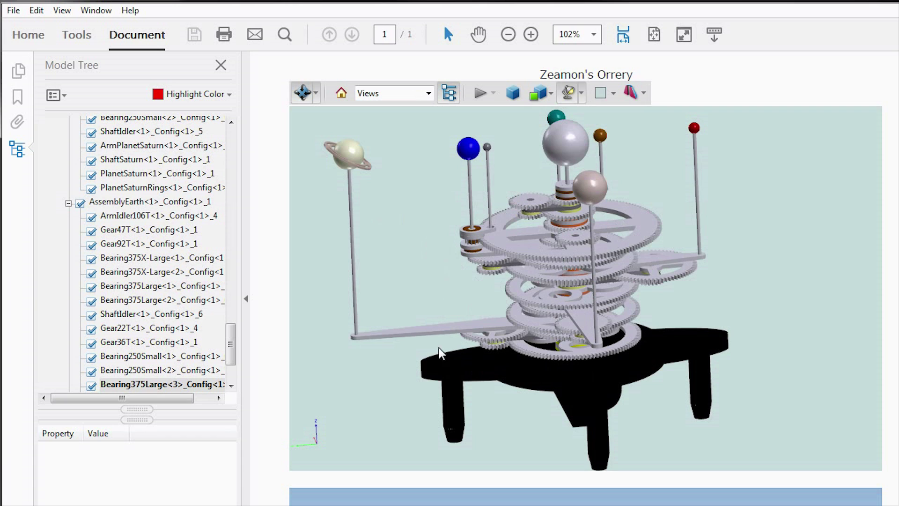
mouse_move(431, 281)
mouse_down()
mouse_move(427, 266)
mouse_move(447, 221)
mouse_move(471, 243)
mouse_move(735, 295)
mouse_move(682, 297)
mouse_move(486, 243)
mouse_move(441, 257)
mouse_move(430, 277)
mouse_up()
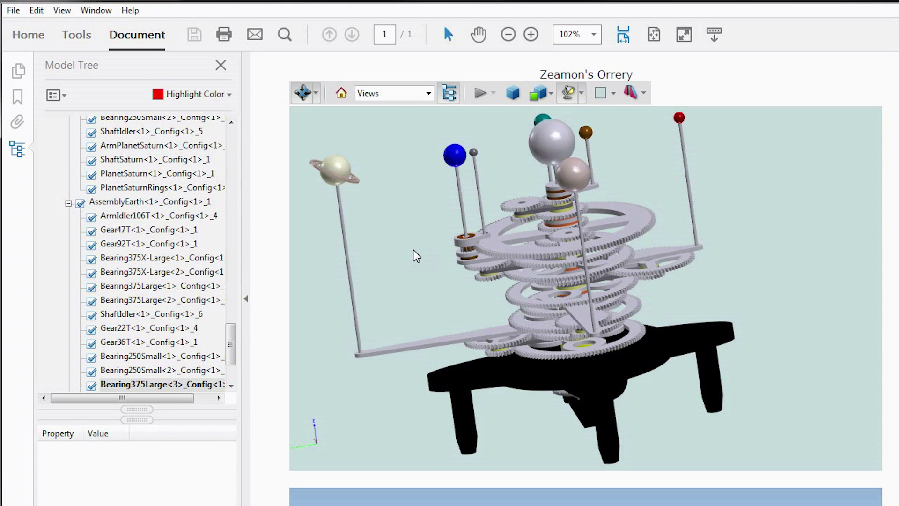
- View the orrery from the front, highlight the large calendar gear, and clear the selection
drag(416, 255, 503, 243)
click(536, 242)
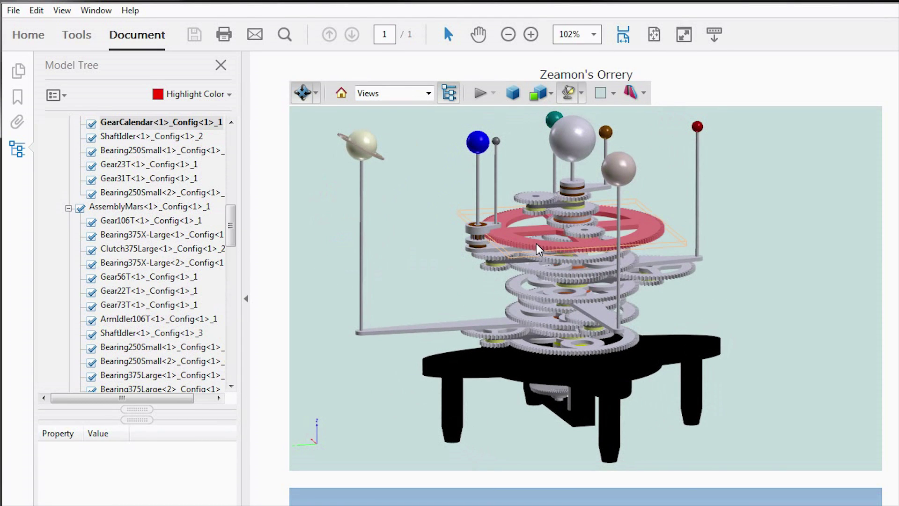
click(414, 256)
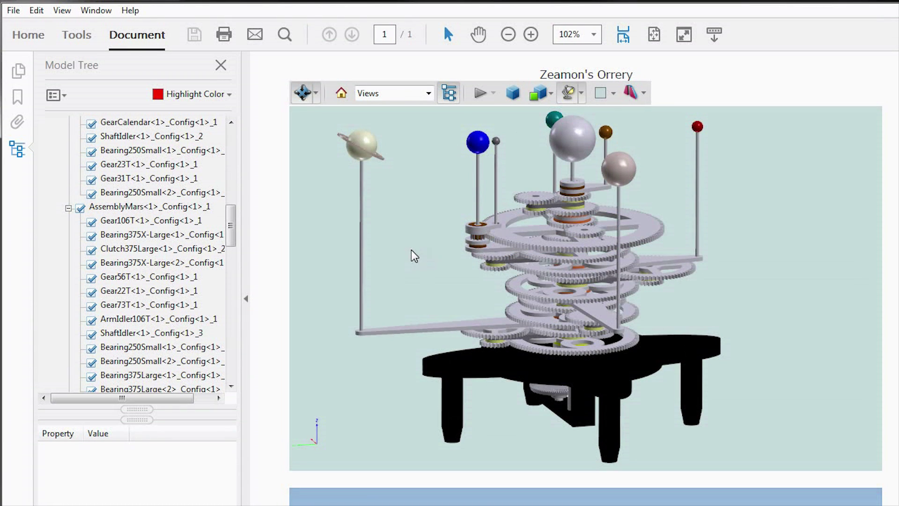